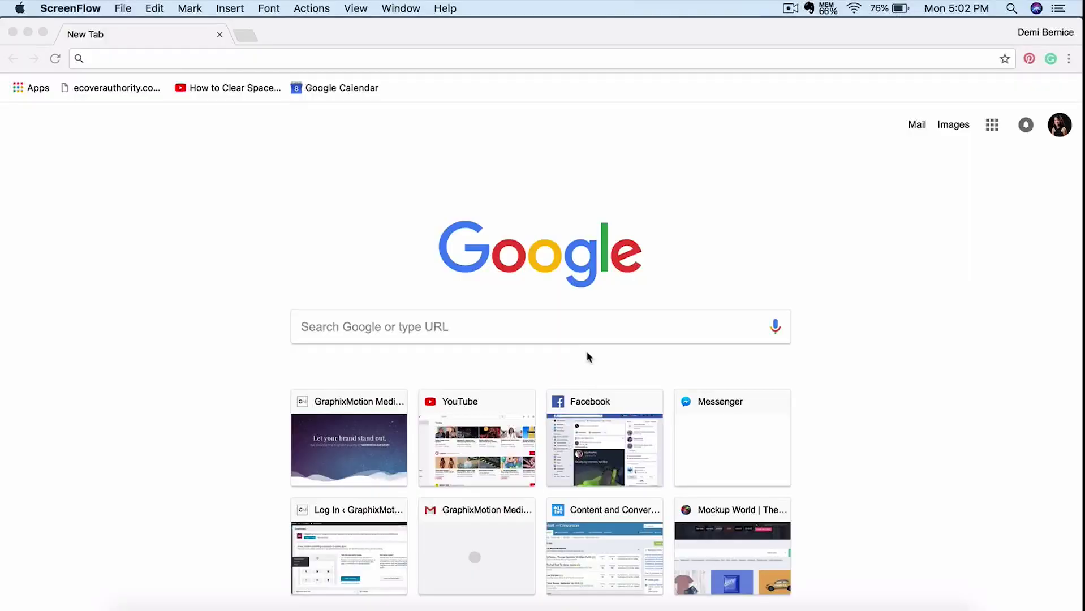
# Load canva.com in Chrome to reach the All Your Designs home page
pyautogui.click(400, 58)
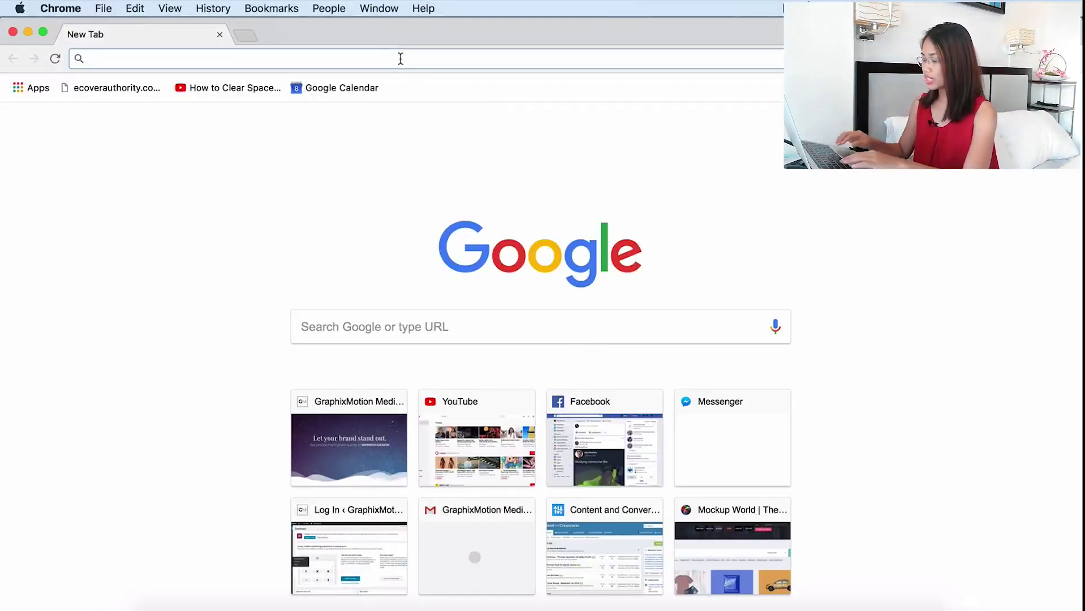
pyautogui.write('canva.com')
pyautogui.press('Return')
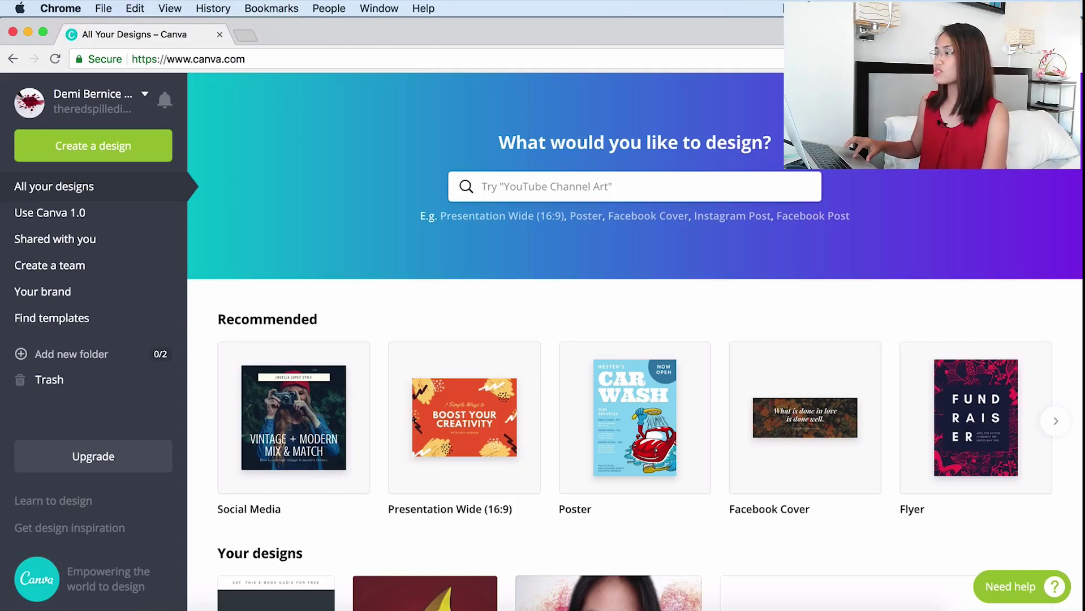
# Add a new sidebar folder, leaving its default name Untitled folder
pyautogui.click(563, 188)
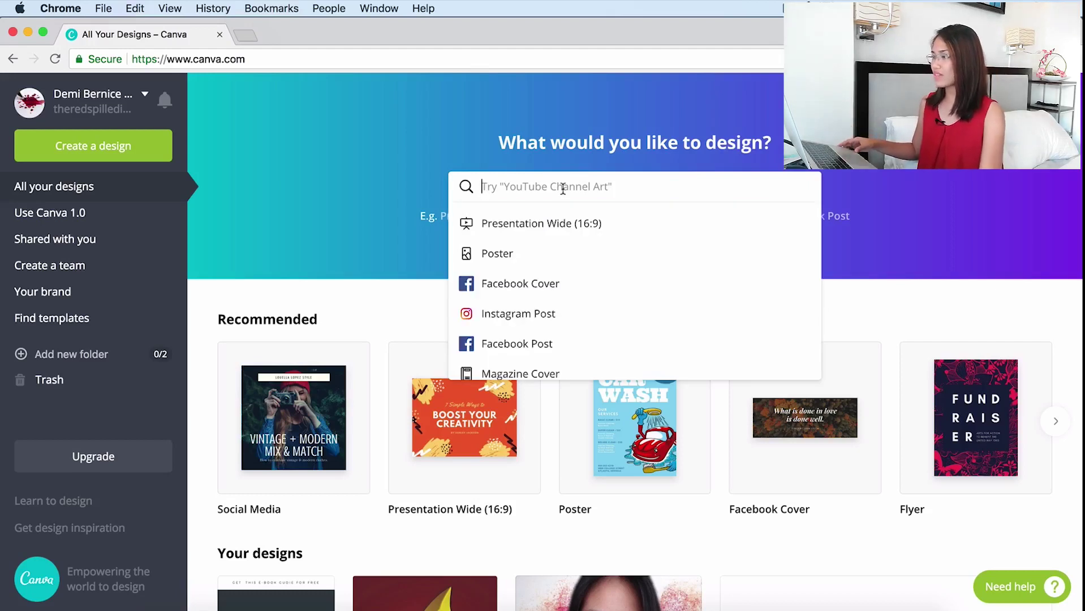
pyautogui.press('Escape')
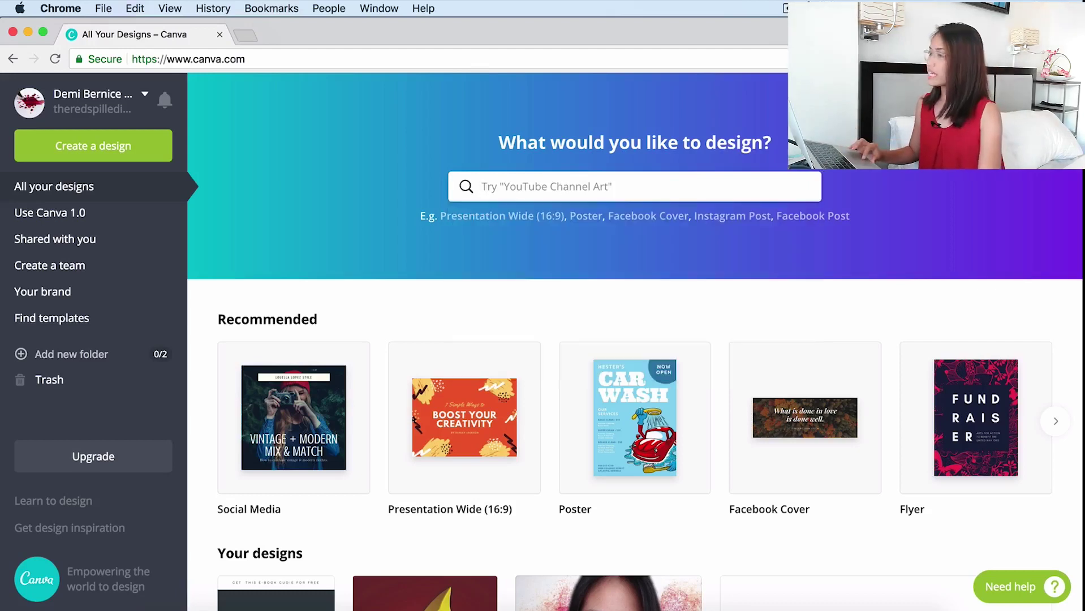
pyautogui.click(21, 354)
pyautogui.click(110, 381)
pyautogui.moveTo(109, 381); pyautogui.dragTo(4, 385)
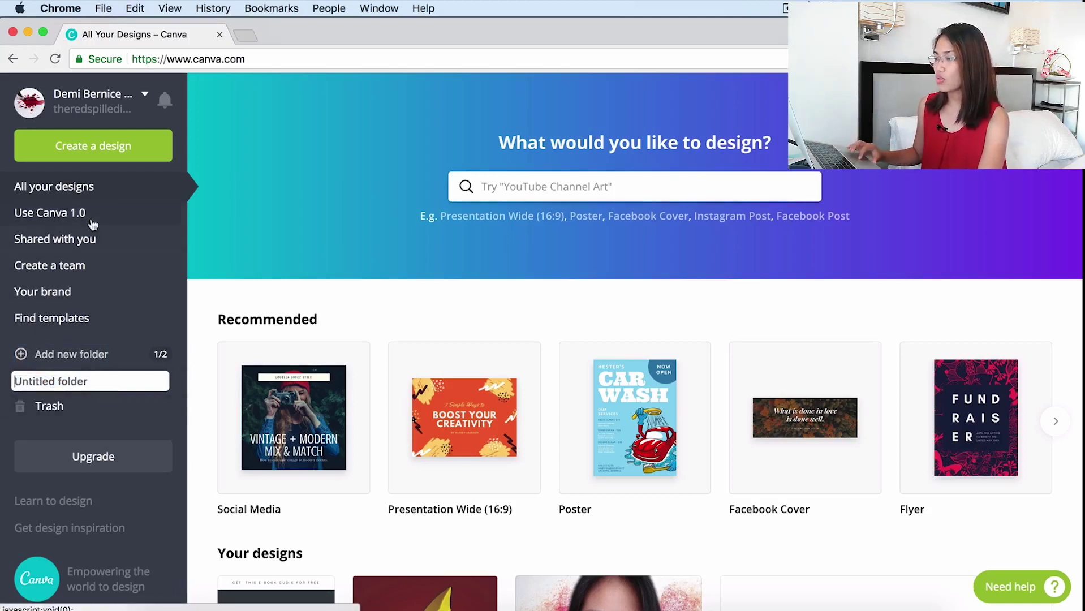
pyautogui.click(104, 245)
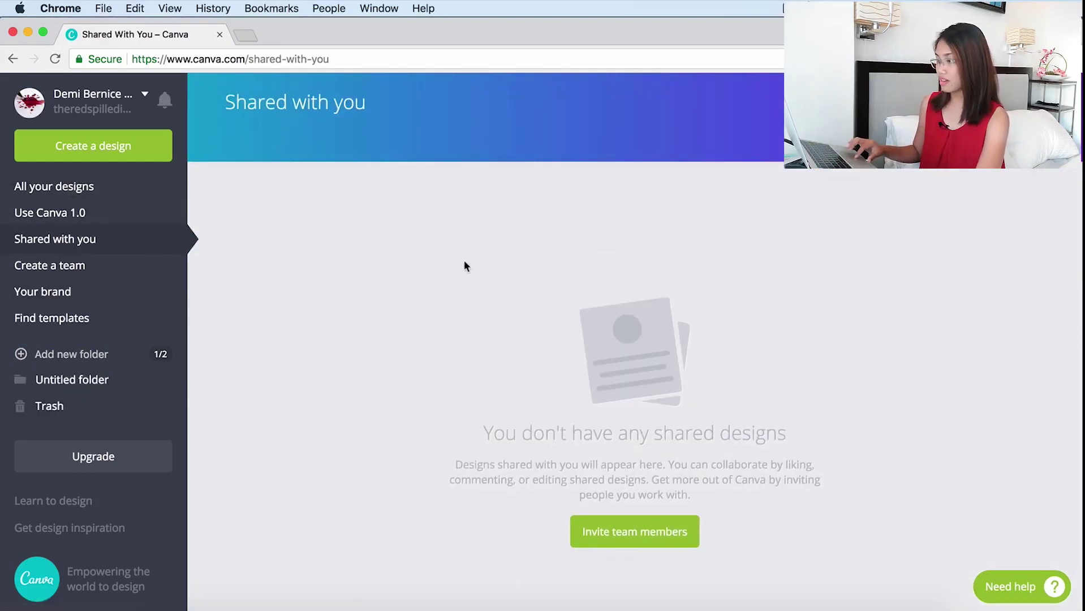
pyautogui.click(75, 215)
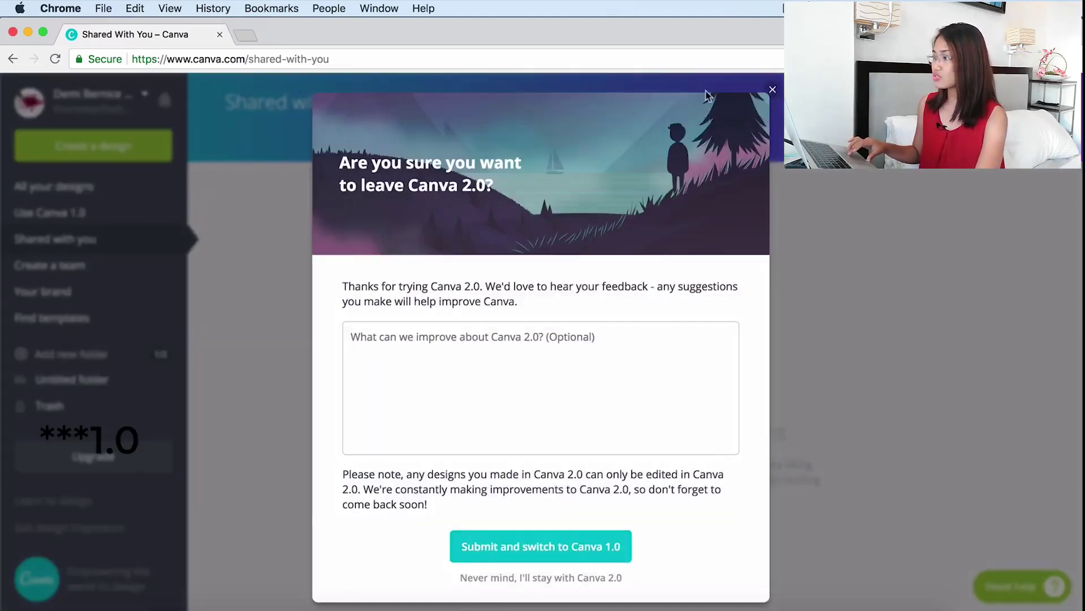
pyautogui.click(773, 91)
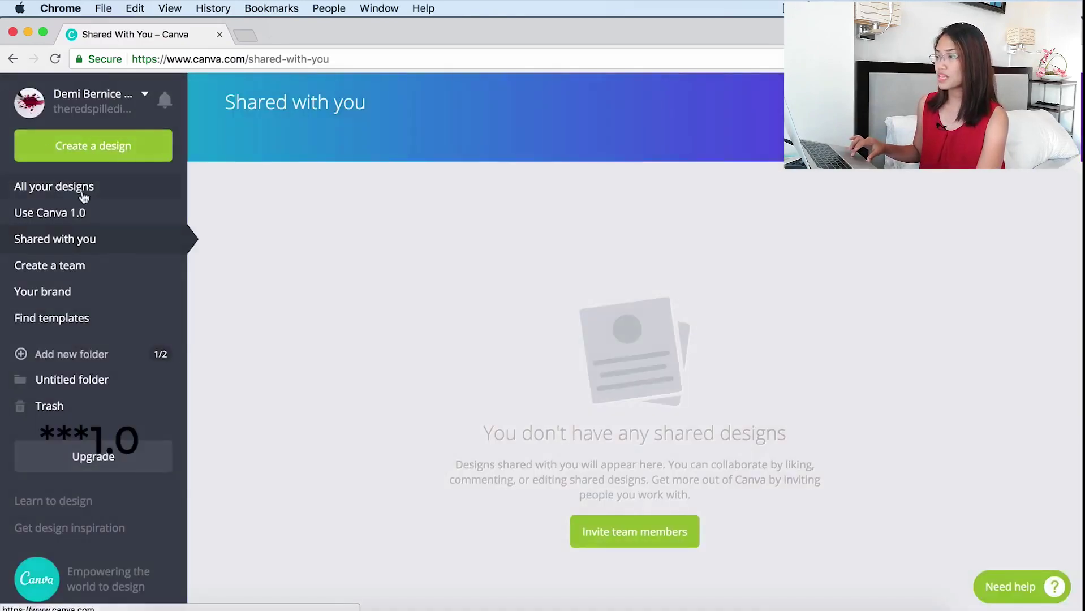
pyautogui.click(75, 214)
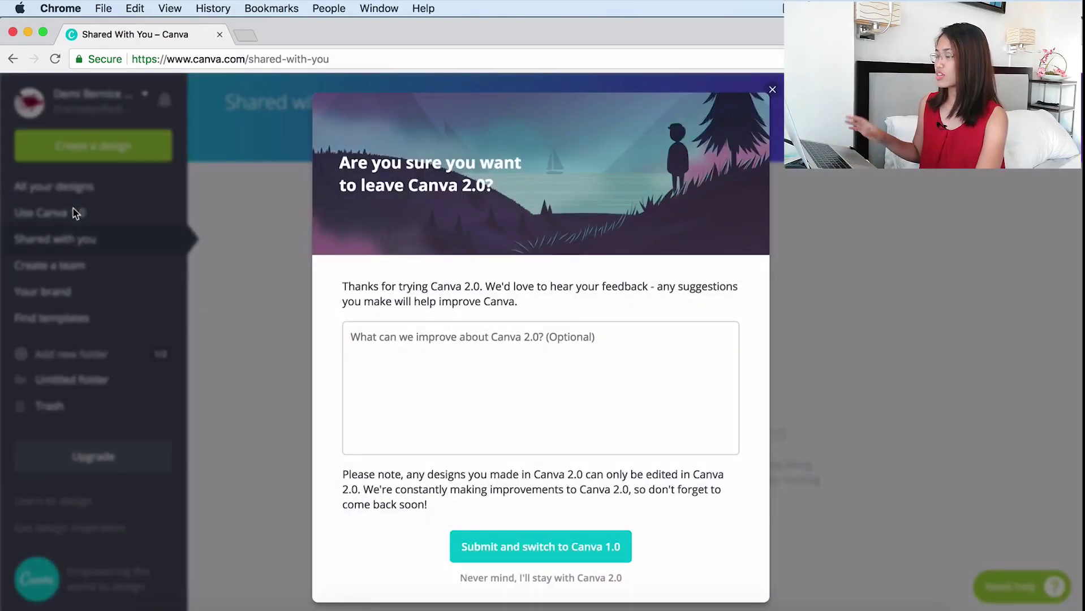
pyautogui.click(772, 90)
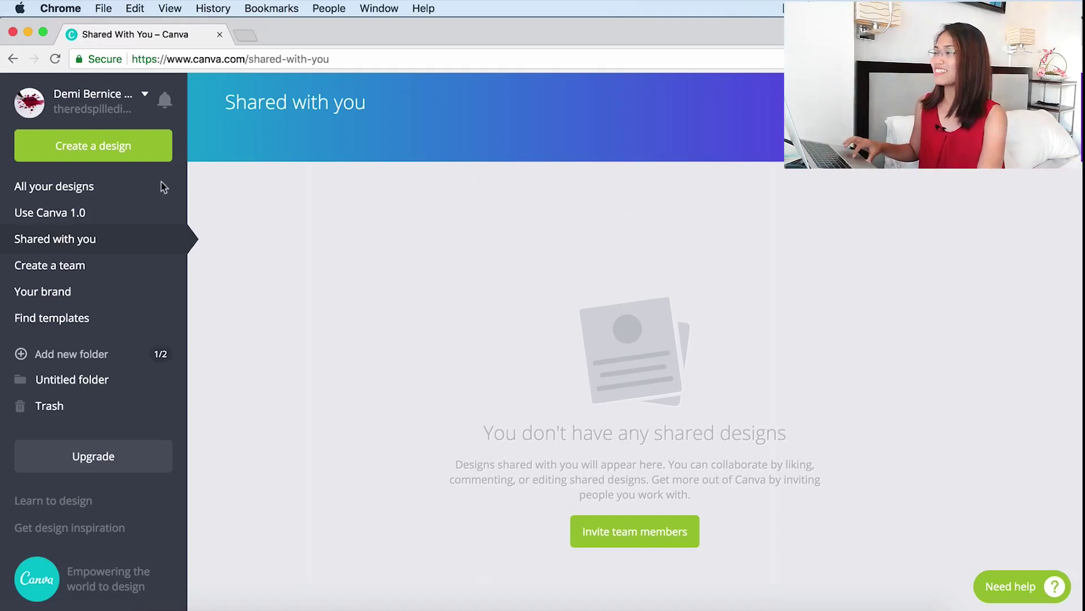
pyautogui.click(65, 187)
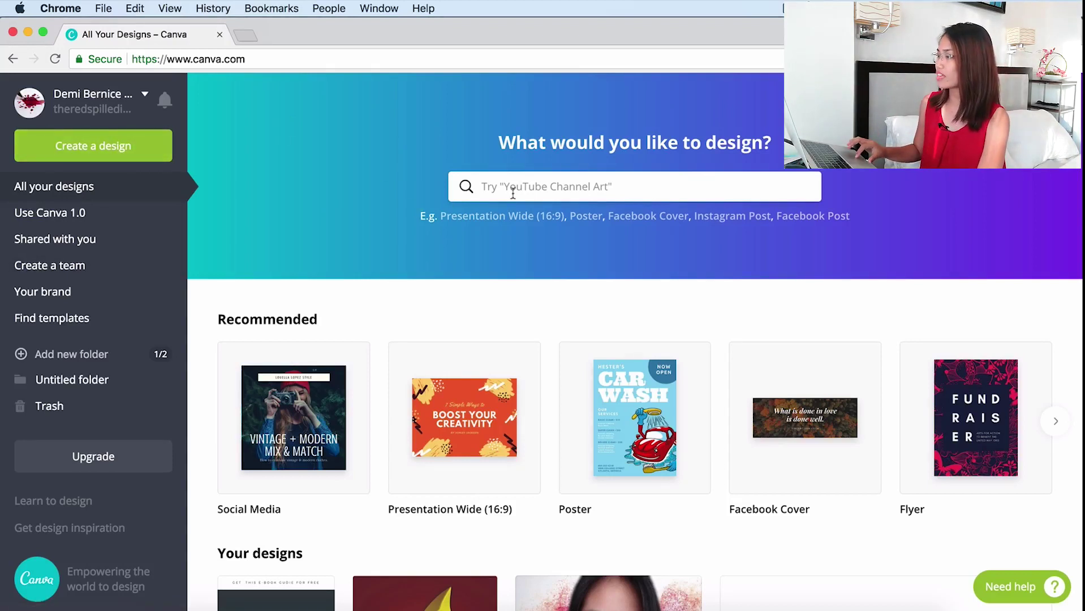
# Start a blank 1080 × 1080 px Instagram Post design from the design-type list
pyautogui.click(555, 193)
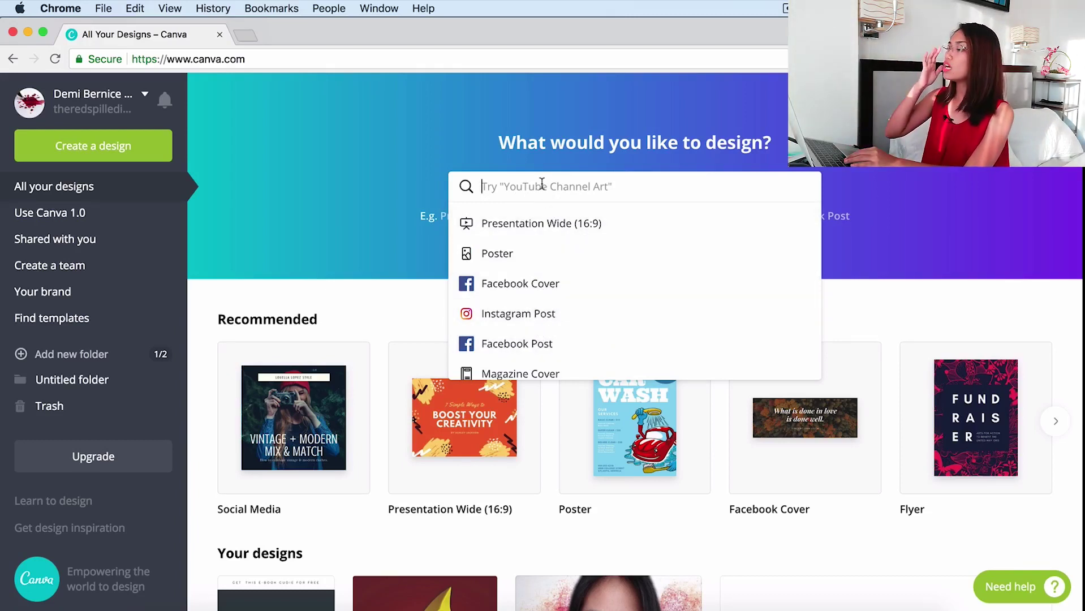
pyautogui.click(537, 315)
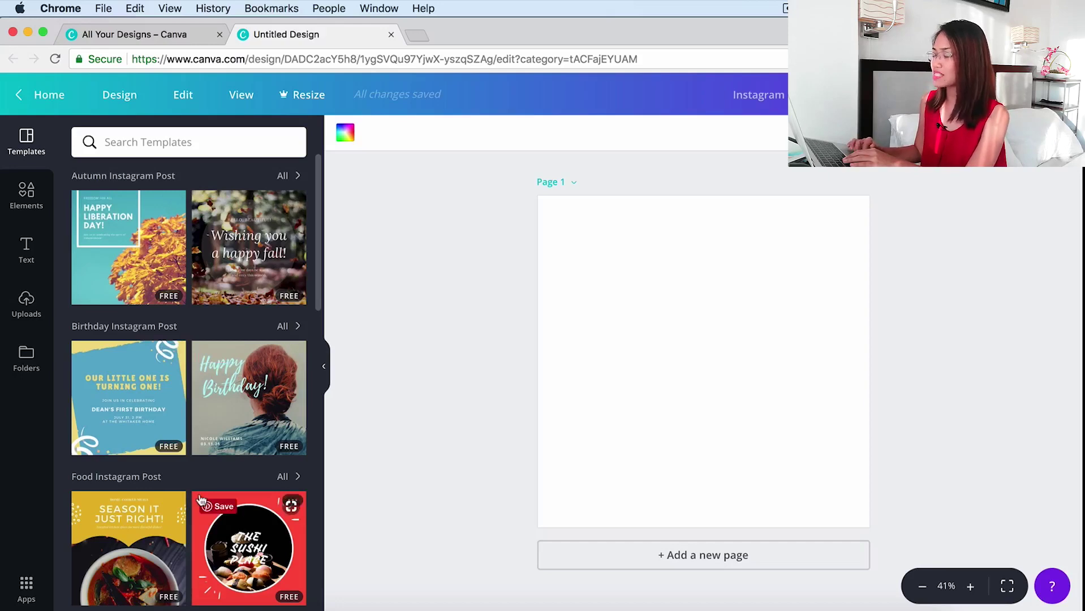
# Apply the bloom 'where you are planted' template from the Templates panel
pyautogui.scroll(-10, 236, 417)
pyautogui.scroll(-2, 201, 499)
pyautogui.scroll(10, 201, 499)
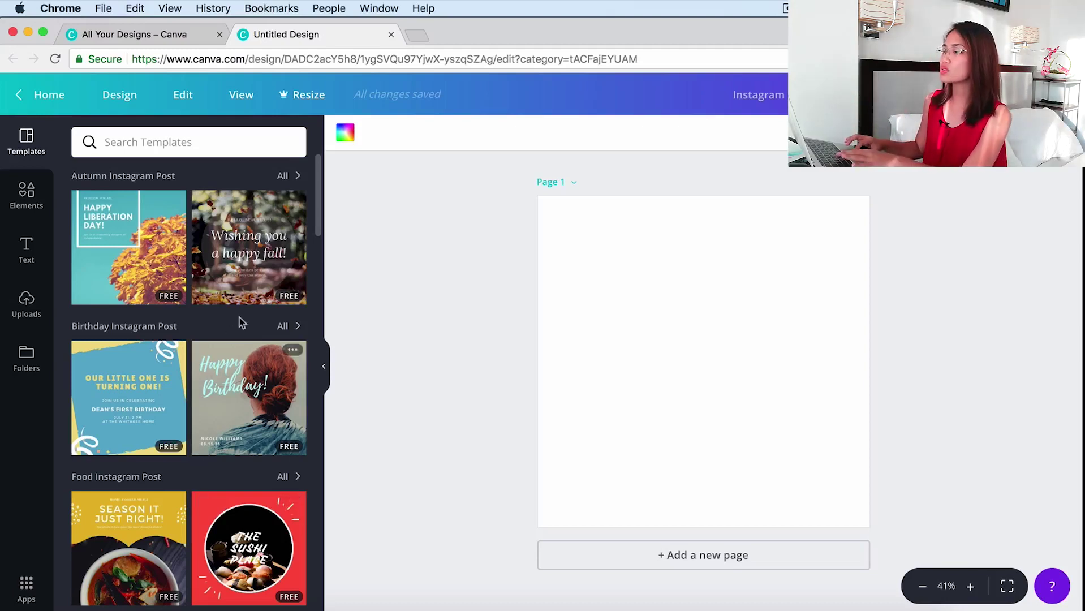
pyautogui.scroll(-5, 223, 362)
pyautogui.scroll(-5, 221, 379)
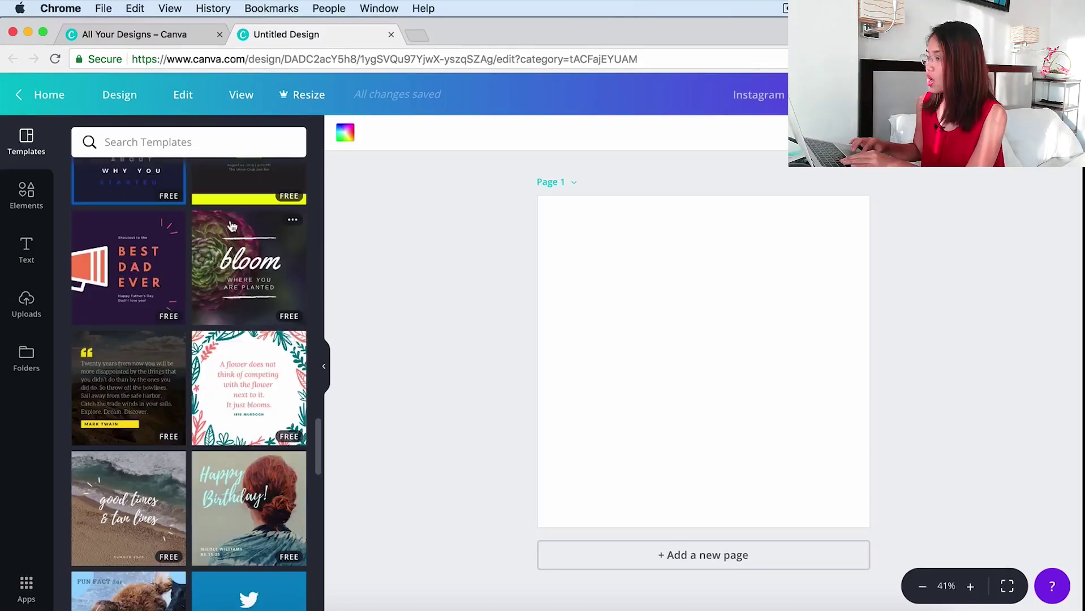
pyautogui.click(233, 278)
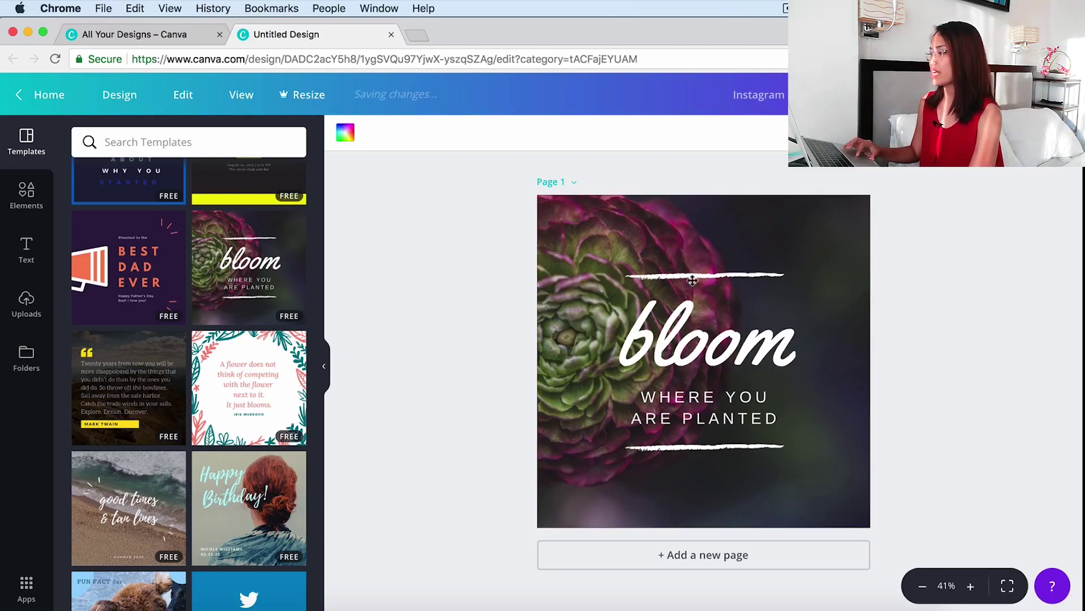
# Nudge the bloom headline and WHERE YOU ARE PLANTED subtitle group slightly lower on the photo
pyautogui.click(652, 278)
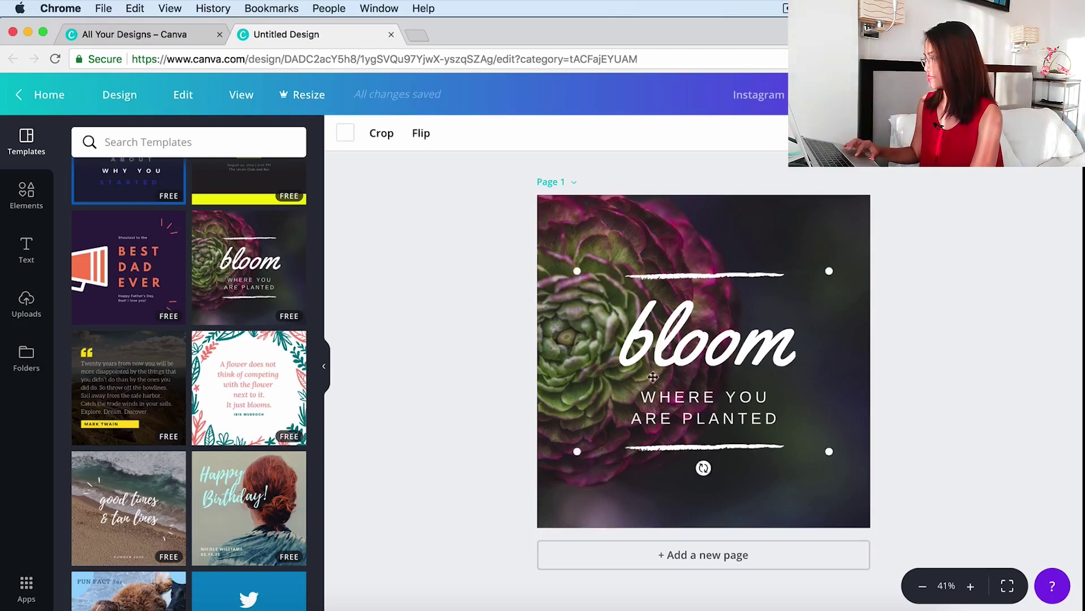
pyautogui.click(681, 339)
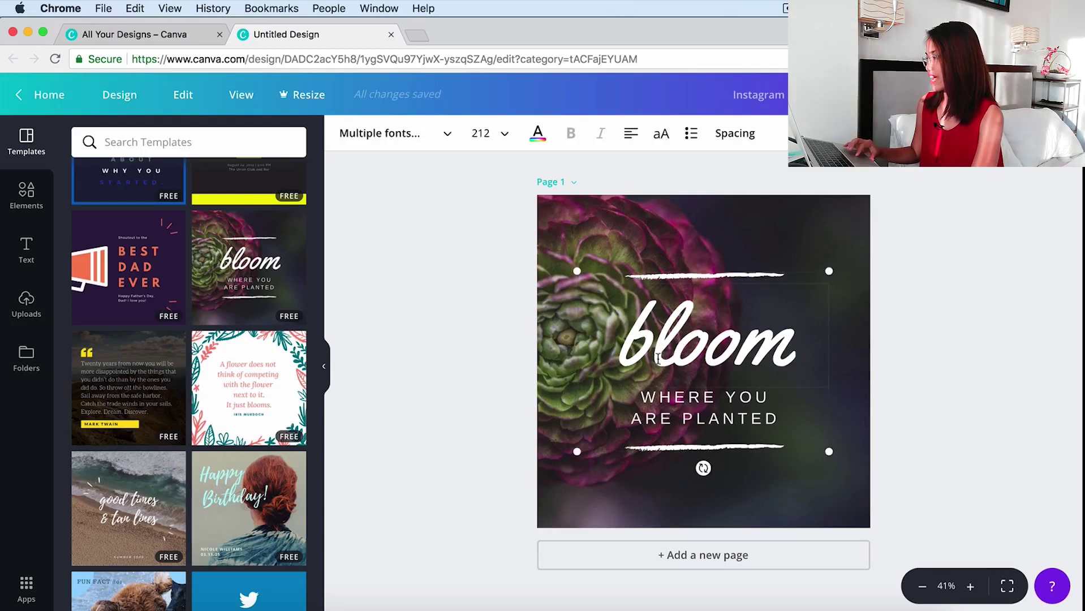
pyautogui.moveTo(622, 344); pyautogui.dragTo(792, 348)
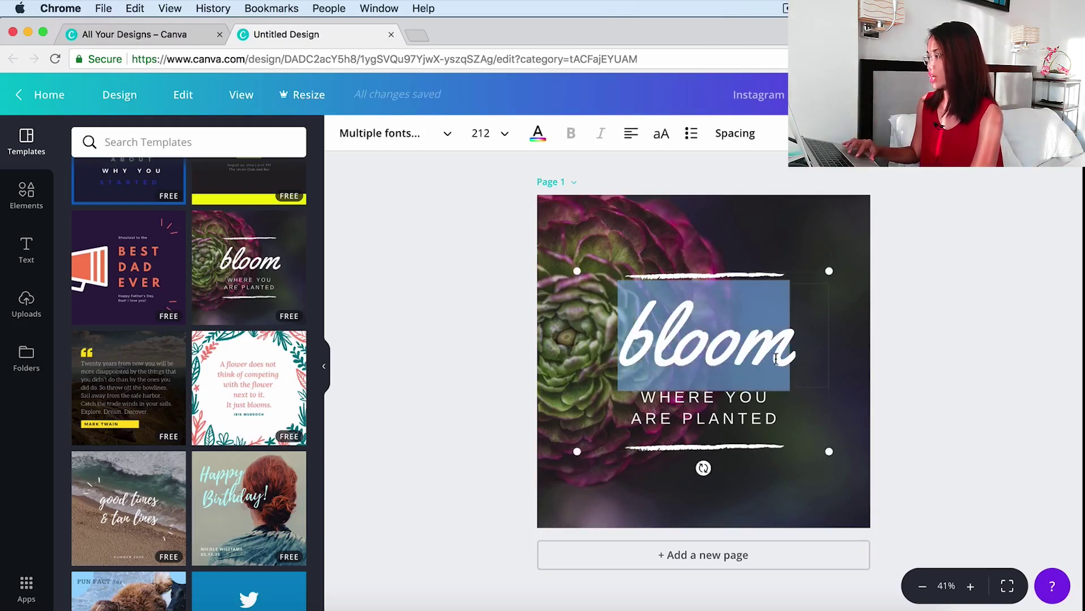
pyautogui.click(699, 403)
pyautogui.moveTo(644, 396); pyautogui.dragTo(836, 461)
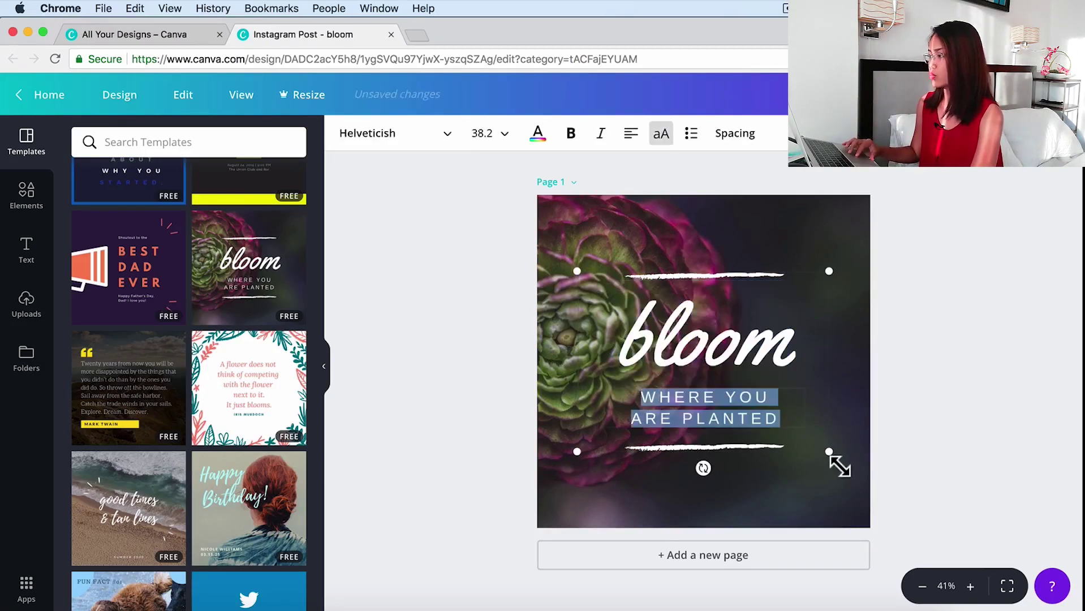
pyautogui.click(664, 242)
pyautogui.moveTo(689, 357)
pyautogui.mouseDown()
pyautogui.moveTo(704, 344)
pyautogui.moveTo(685, 306)
pyautogui.moveTo(755, 396)
pyautogui.moveTo(724, 428)
pyautogui.moveTo(706, 350)
pyautogui.moveTo(684, 390)
pyautogui.moveTo(685, 361)
pyautogui.mouseUp()
pyautogui.rightClick(684, 360)
pyautogui.click(658, 346)
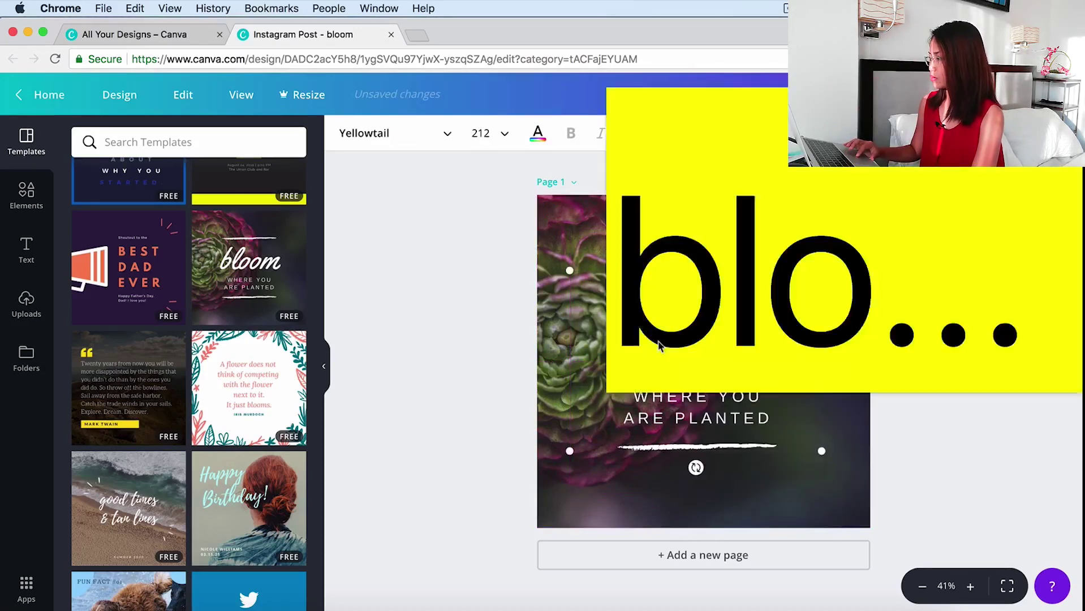
pyautogui.moveTo(656, 355)
pyautogui.mouseDown()
pyautogui.moveTo(674, 366)
pyautogui.moveTo(660, 365)
pyautogui.mouseUp()
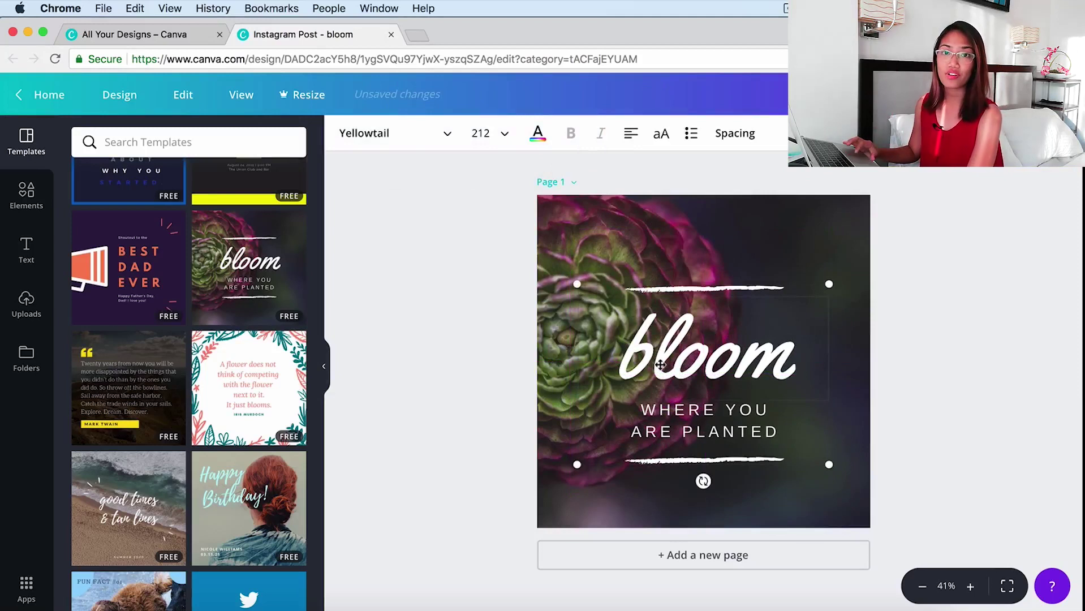
# Replace the bloom headline text with the creator's name
pyautogui.doubleClick(711, 357)
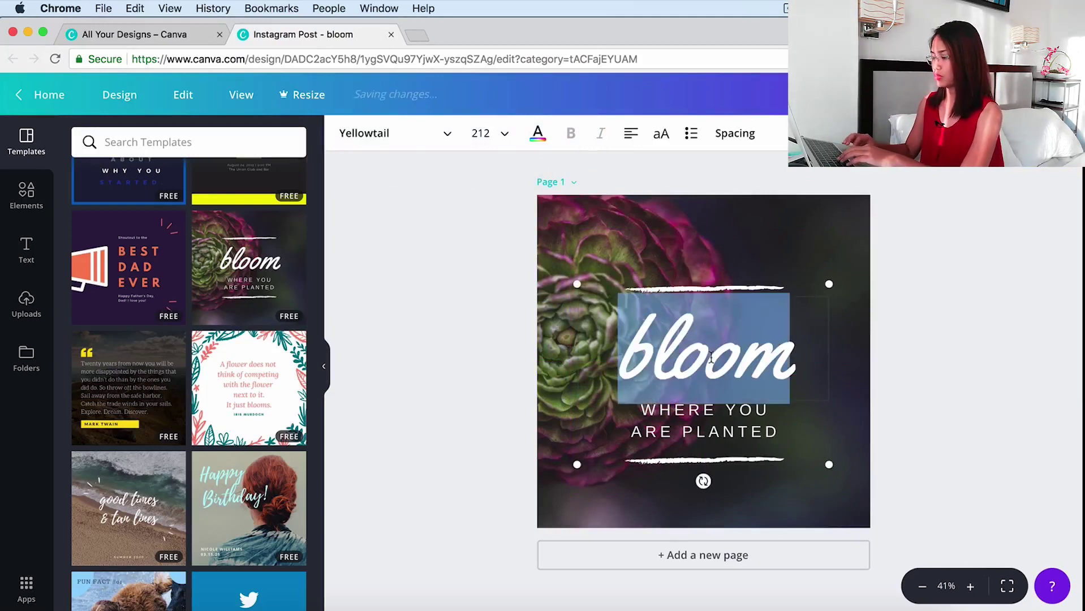
pyautogui.write('DemiB')
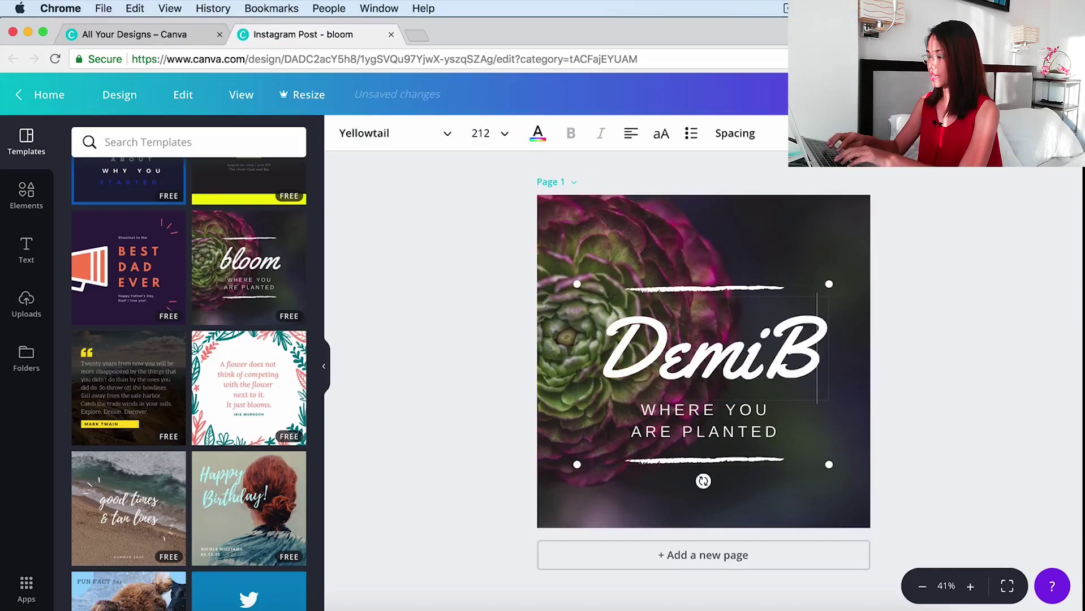
pyautogui.write('ernice')
pyautogui.press('super+a')
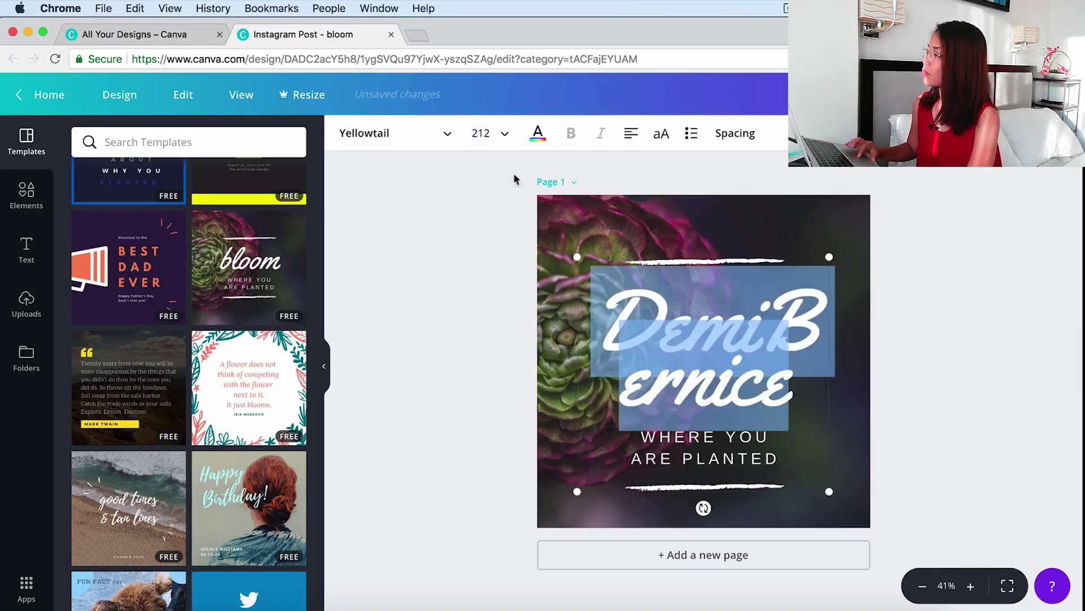
# Set the headline font size to 42, then 104, so the name fits one line
pyautogui.click(504, 134)
pyautogui.scroll(-5, 507, 376)
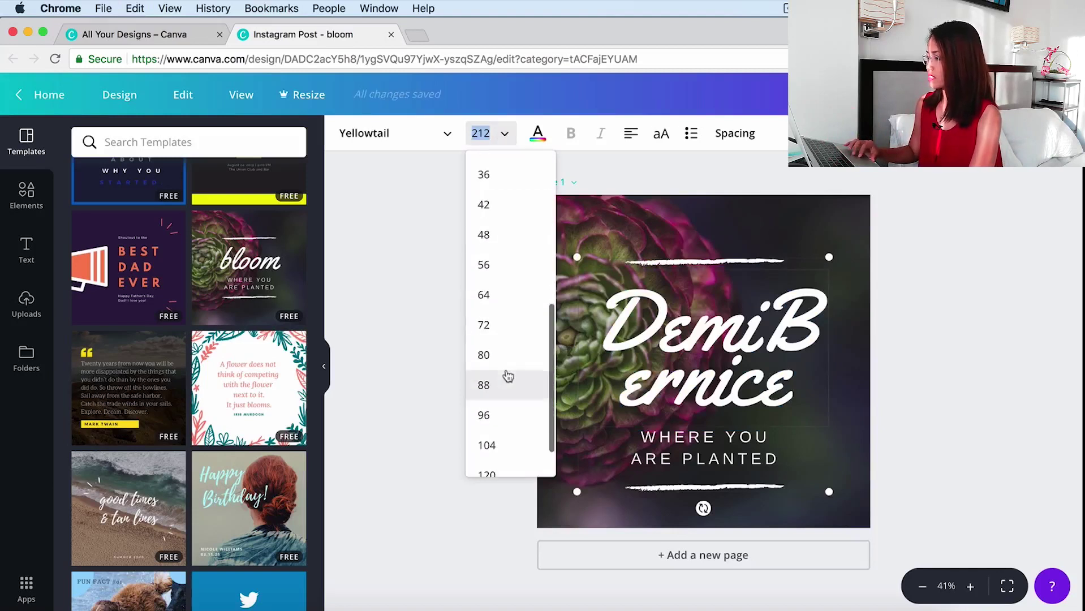
pyautogui.scroll(2, 505, 376)
pyautogui.scroll(2, 505, 271)
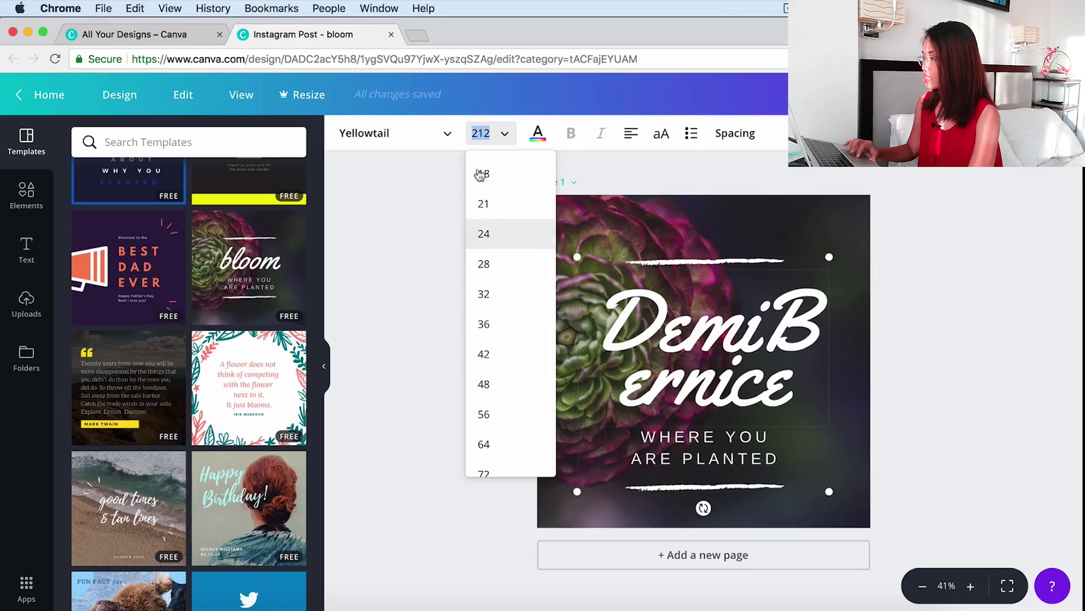
pyautogui.click(507, 356)
pyautogui.click(502, 134)
pyautogui.scroll(-3, 525, 388)
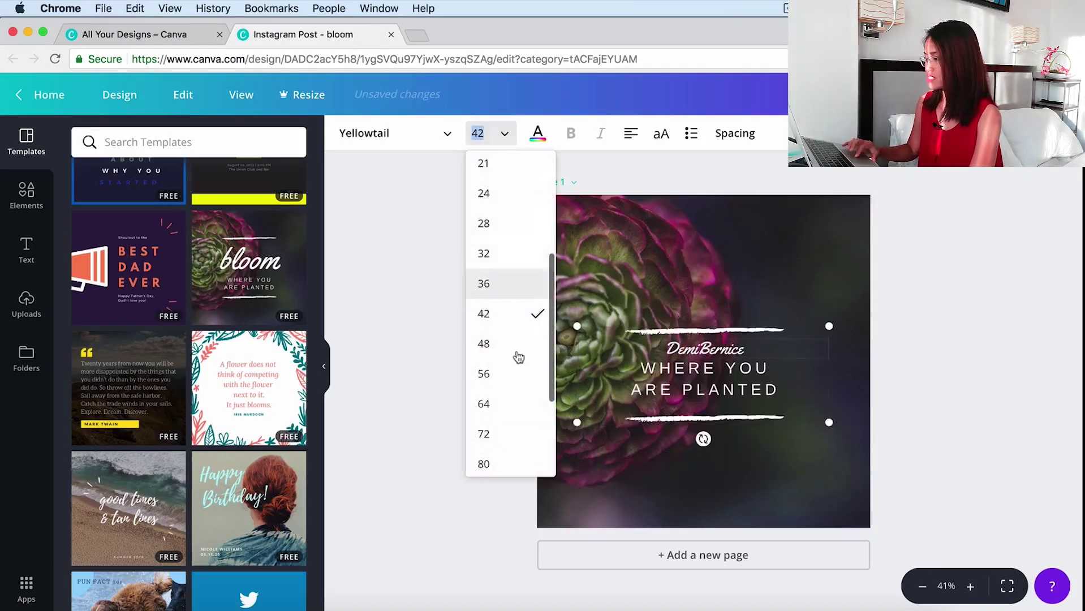
pyautogui.click(526, 390)
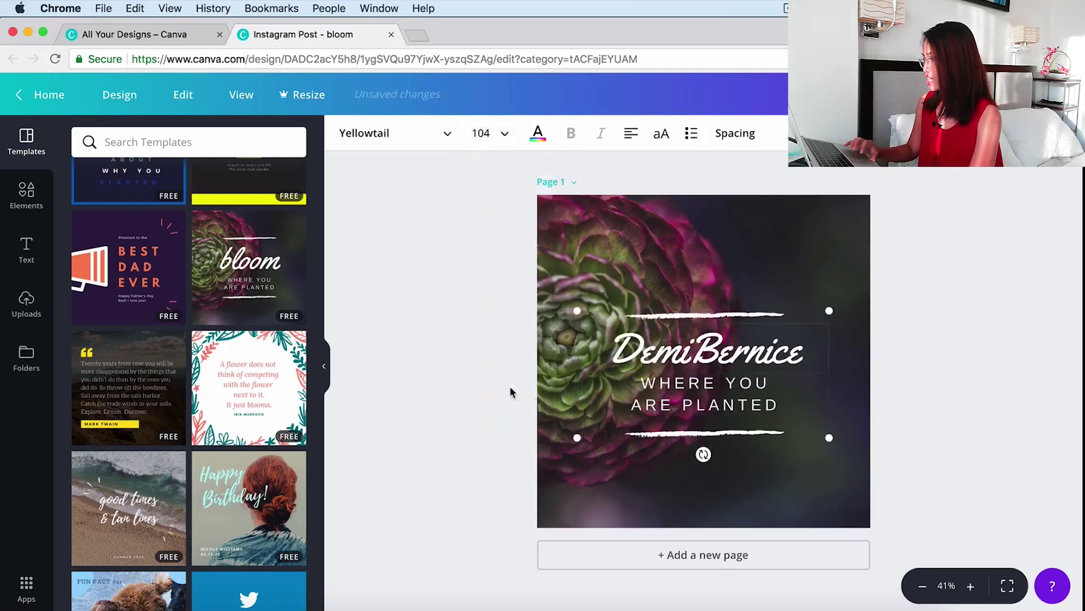
pyautogui.click(668, 389)
pyautogui.doubleClick(668, 385)
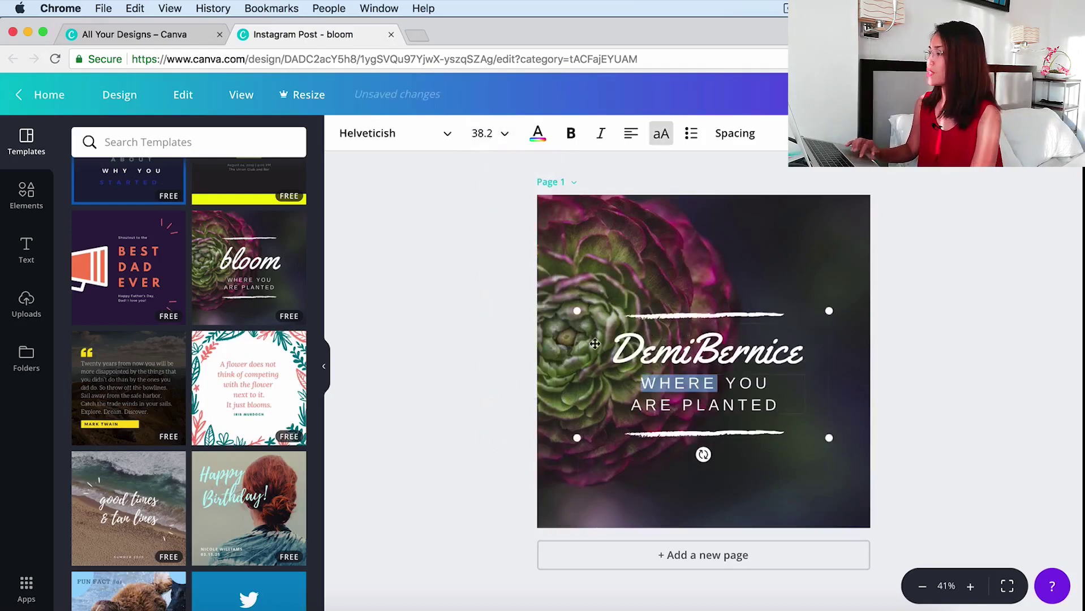
pyautogui.click(447, 135)
pyautogui.scroll(-3, 485, 342)
pyautogui.scroll(-10, 485, 342)
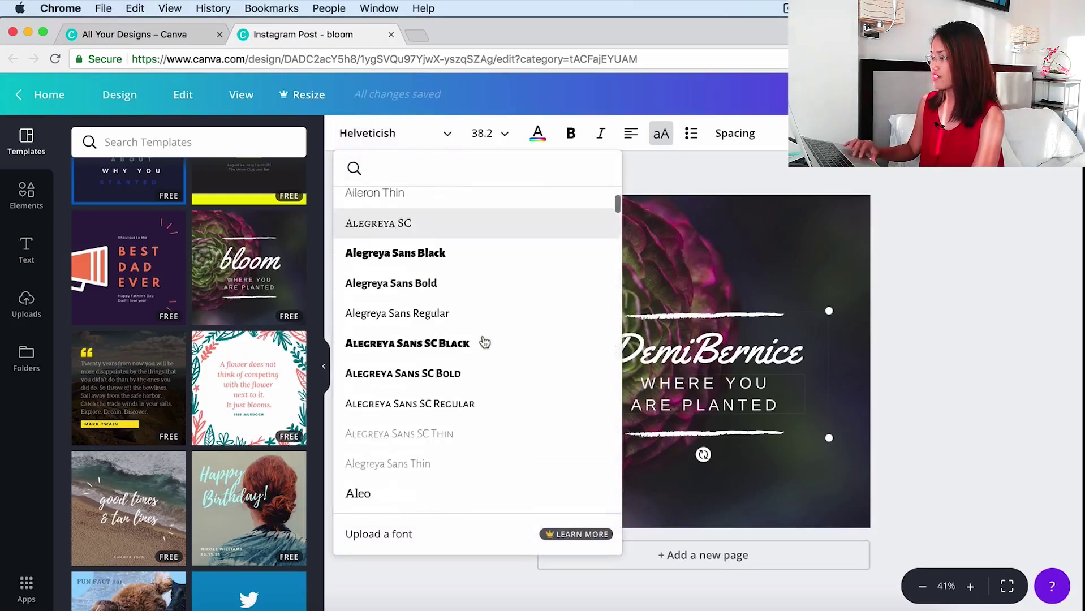
pyautogui.scroll(-10, 485, 342)
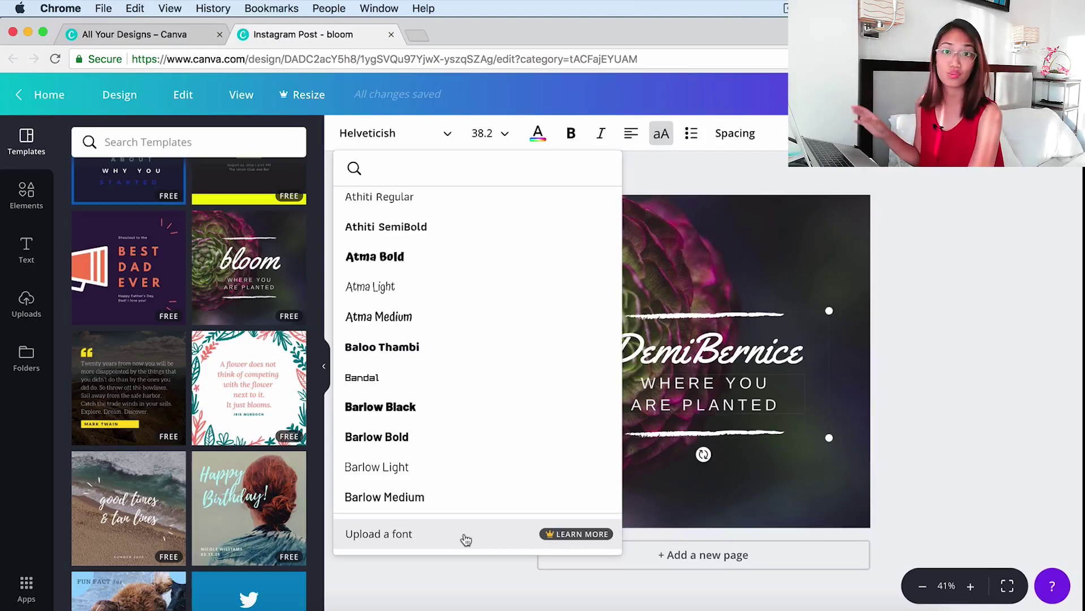
pyautogui.scroll(10, 491, 412)
pyautogui.scroll(-10, 495, 413)
pyautogui.scroll(-20, 495, 413)
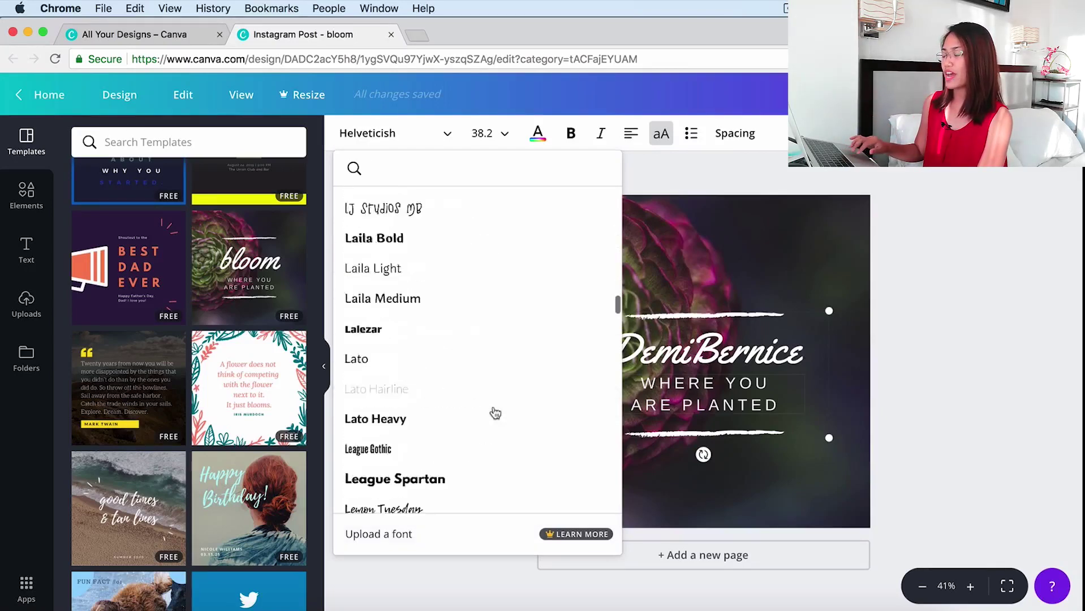
pyautogui.scroll(-20, 495, 412)
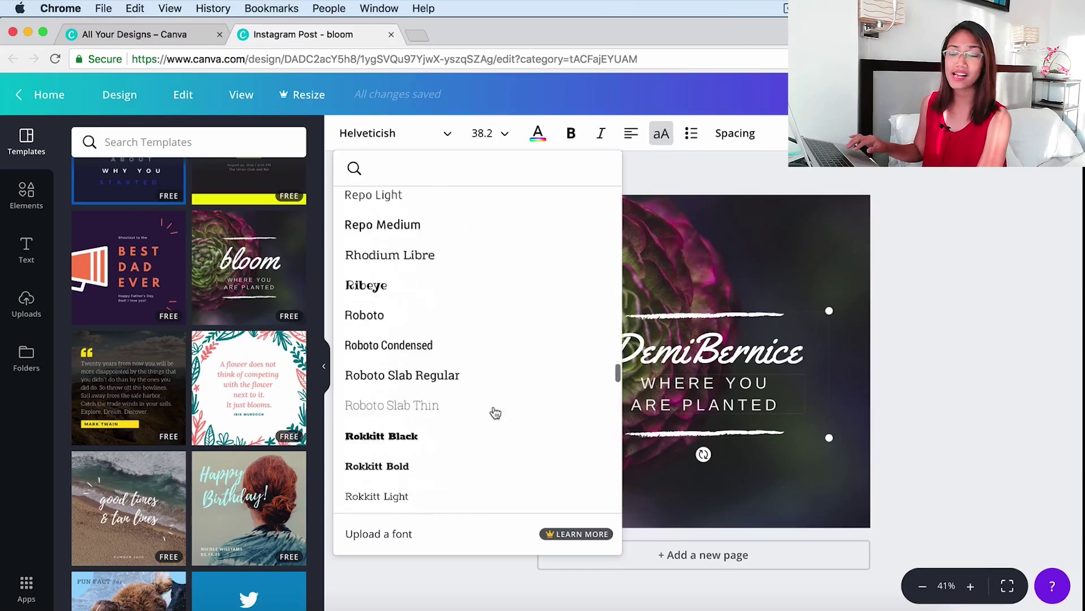
pyautogui.scroll(-20, 495, 413)
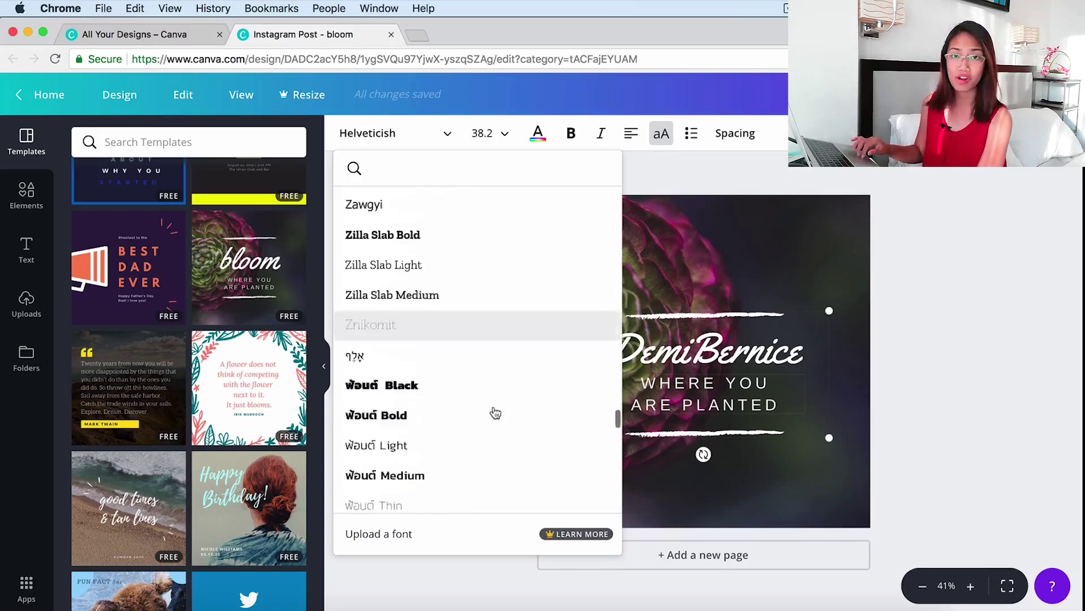
pyautogui.scroll(20, 495, 413)
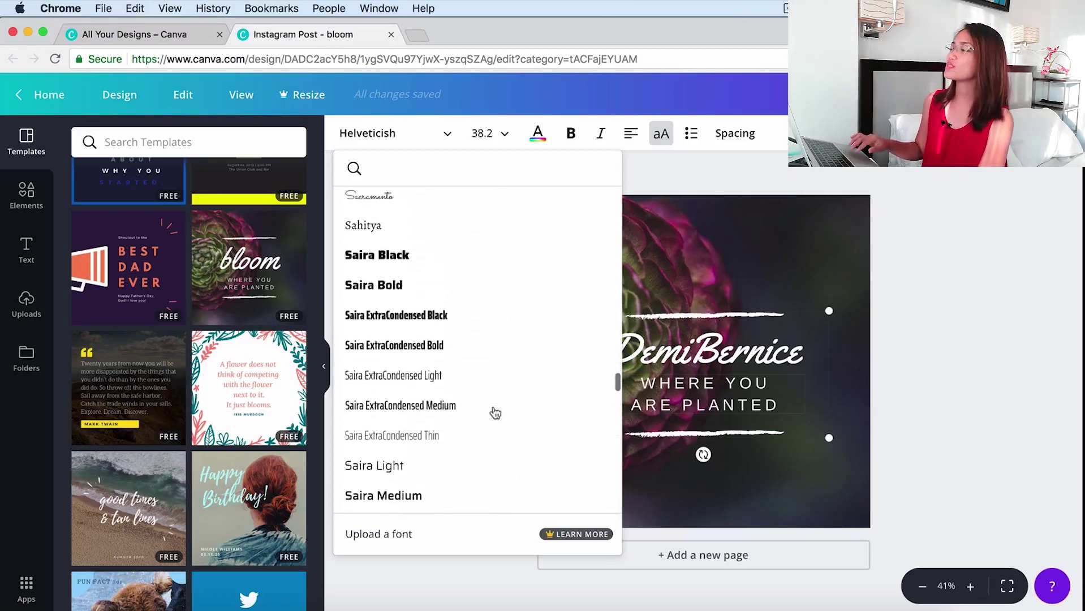
pyautogui.scroll(20, 495, 413)
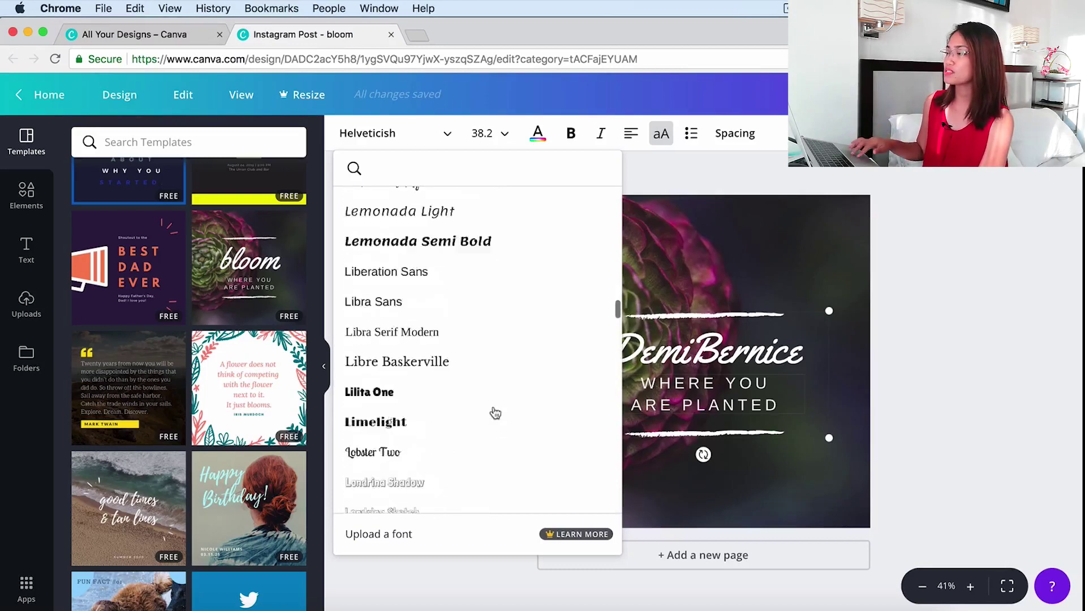
pyautogui.scroll(10, 495, 413)
pyautogui.scroll(-10, 495, 412)
pyautogui.scroll(20, 495, 412)
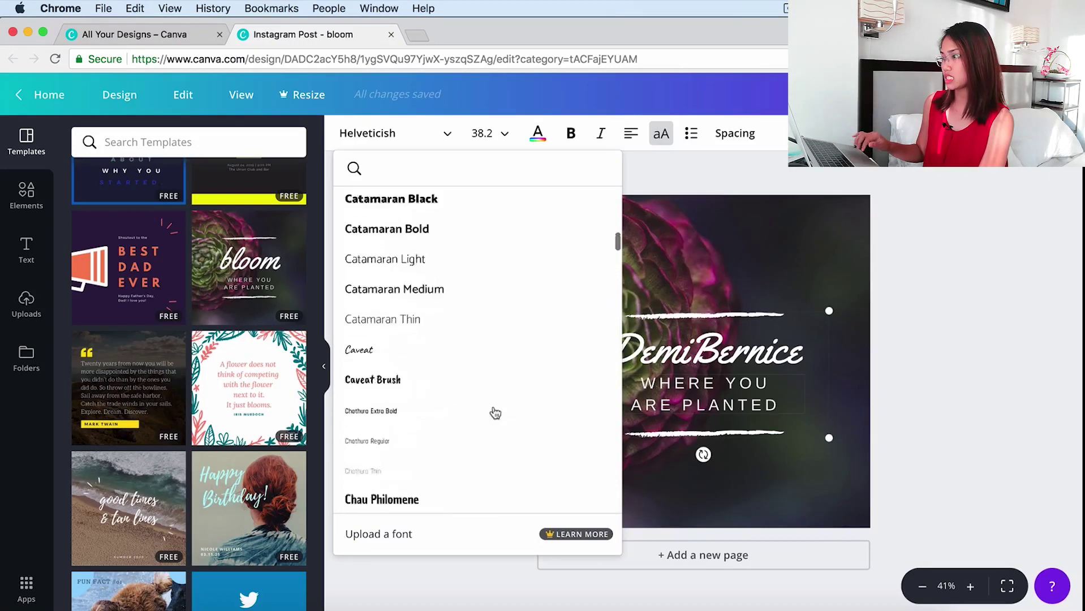
pyautogui.scroll(5, 495, 413)
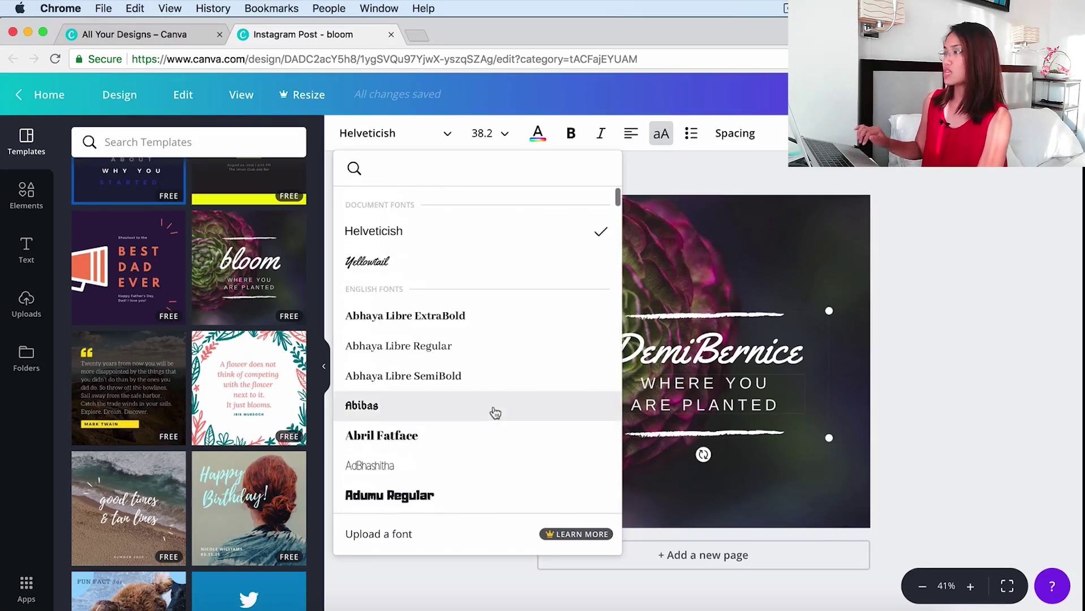
pyautogui.click(449, 135)
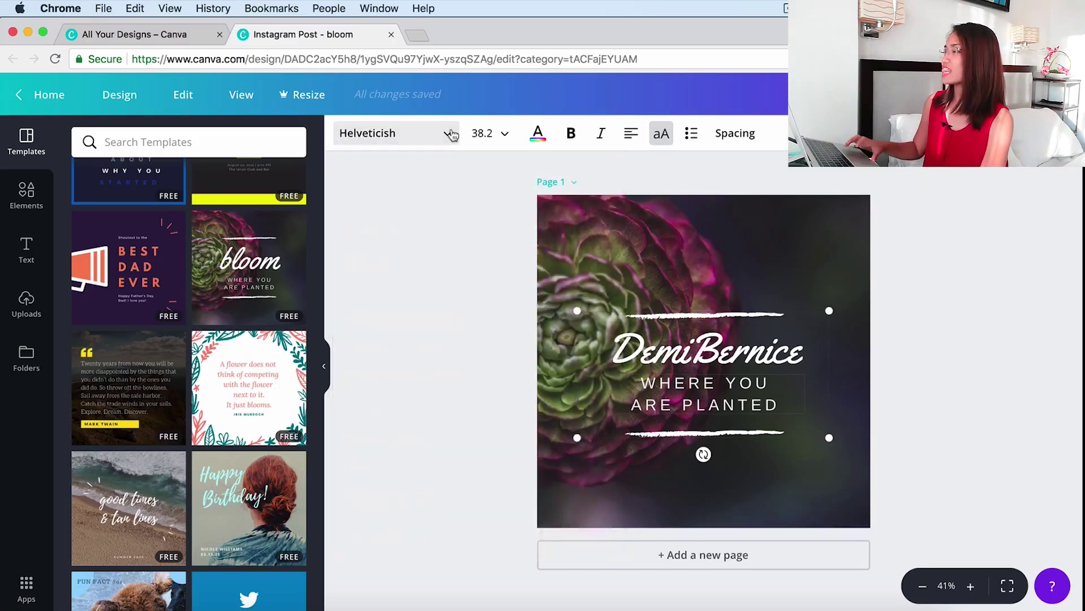
# Replace the subtitle text with the creator's website address
pyautogui.doubleClick(652, 387)
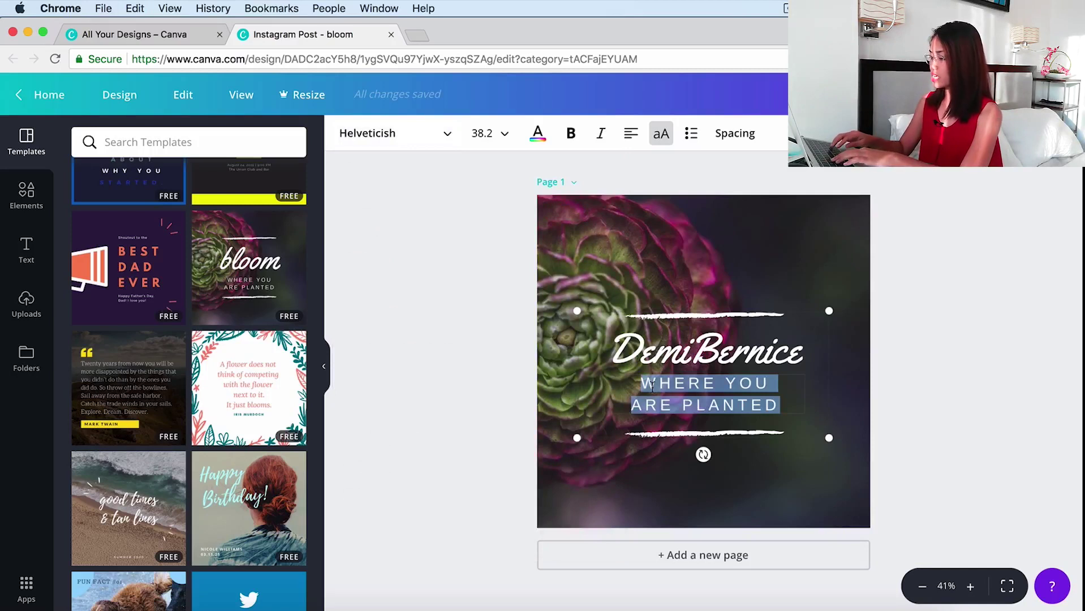
pyautogui.write('www.demibernice')
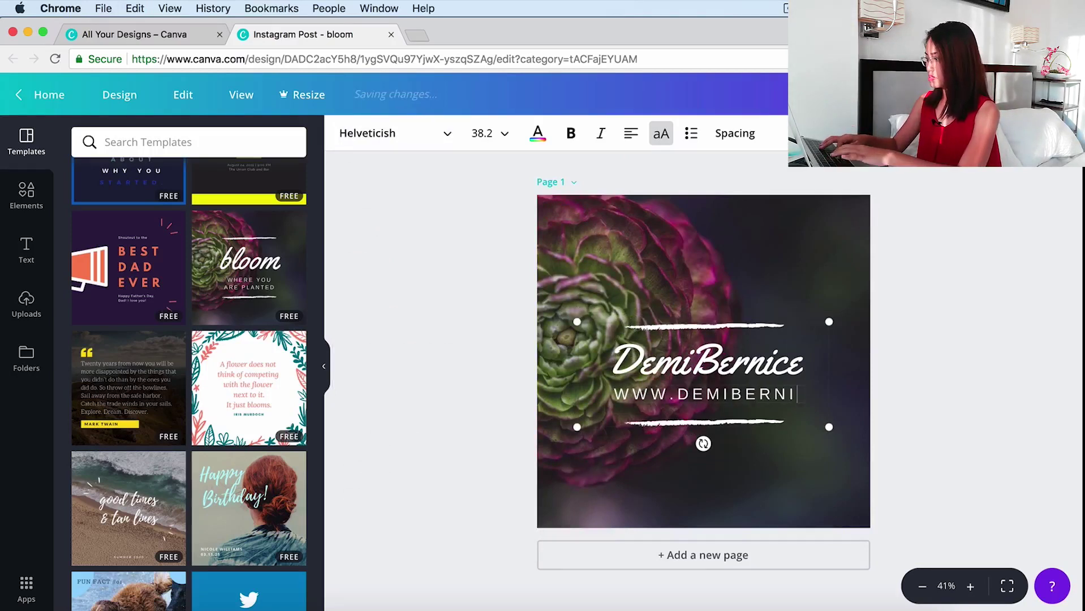
pyautogui.write('.com')
pyautogui.press('super+a')
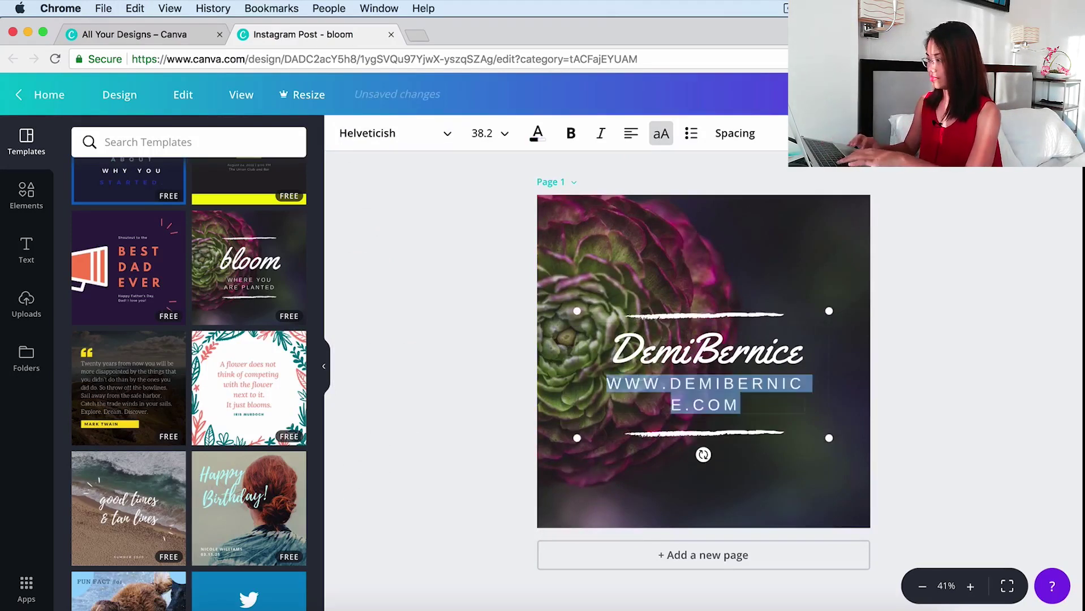
# Shrink the website address text to size 32, then to 24
pyautogui.click(493, 137)
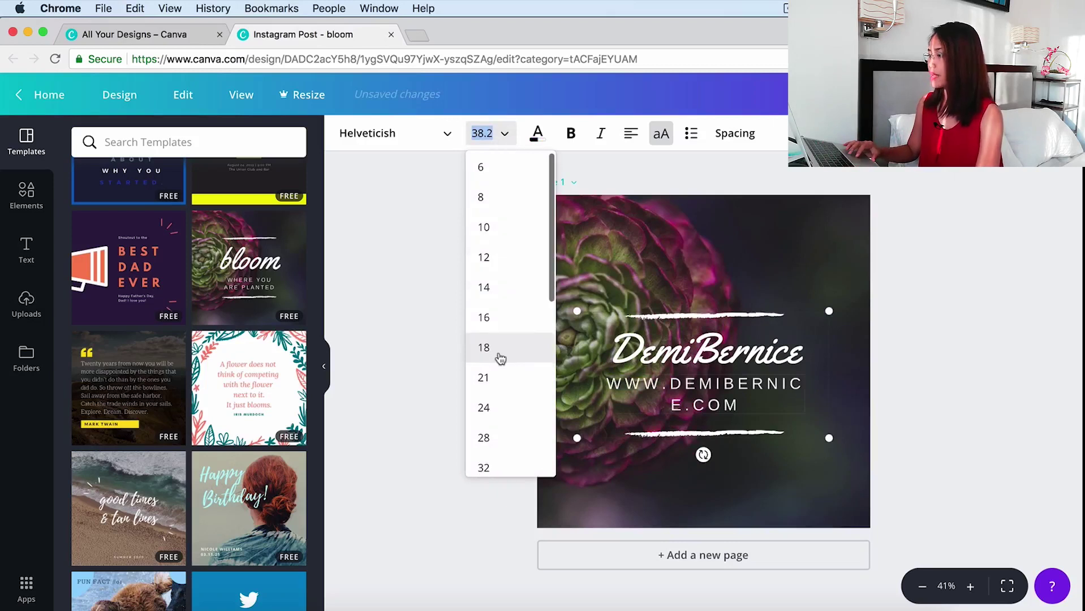
pyautogui.scroll(-2, 498, 356)
pyautogui.click(492, 413)
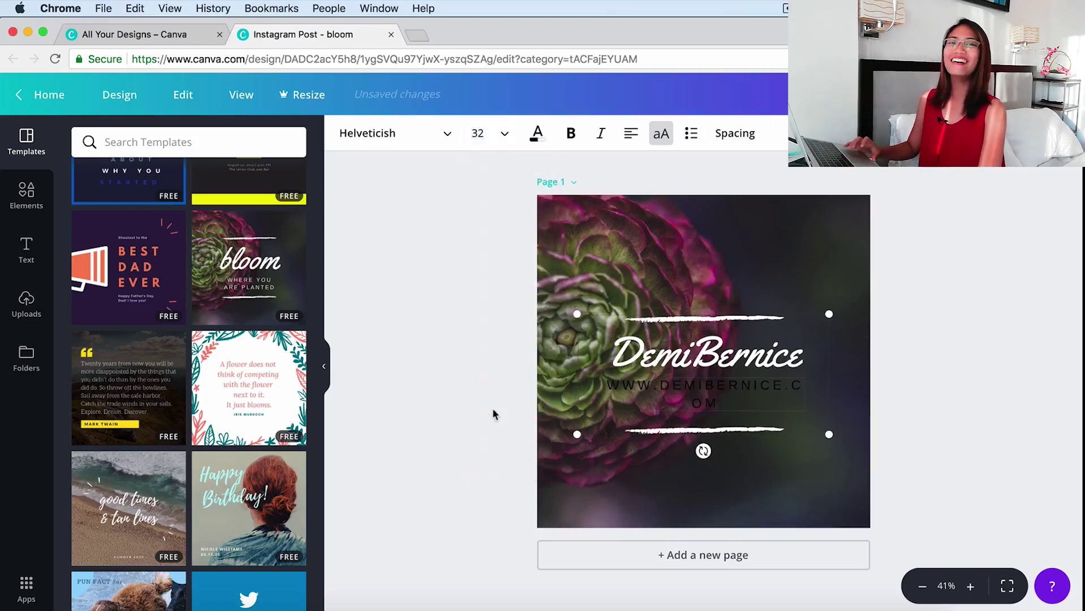
pyautogui.click(488, 133)
pyautogui.click(492, 249)
pyautogui.tripleClick(697, 394)
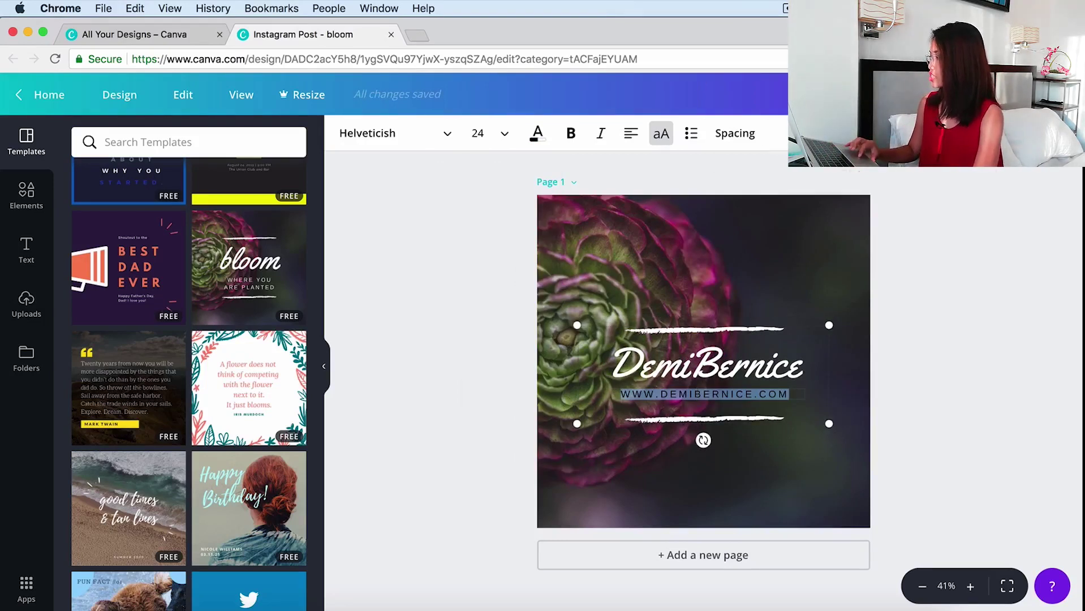
# Color the website address text white
pyautogui.click(537, 136)
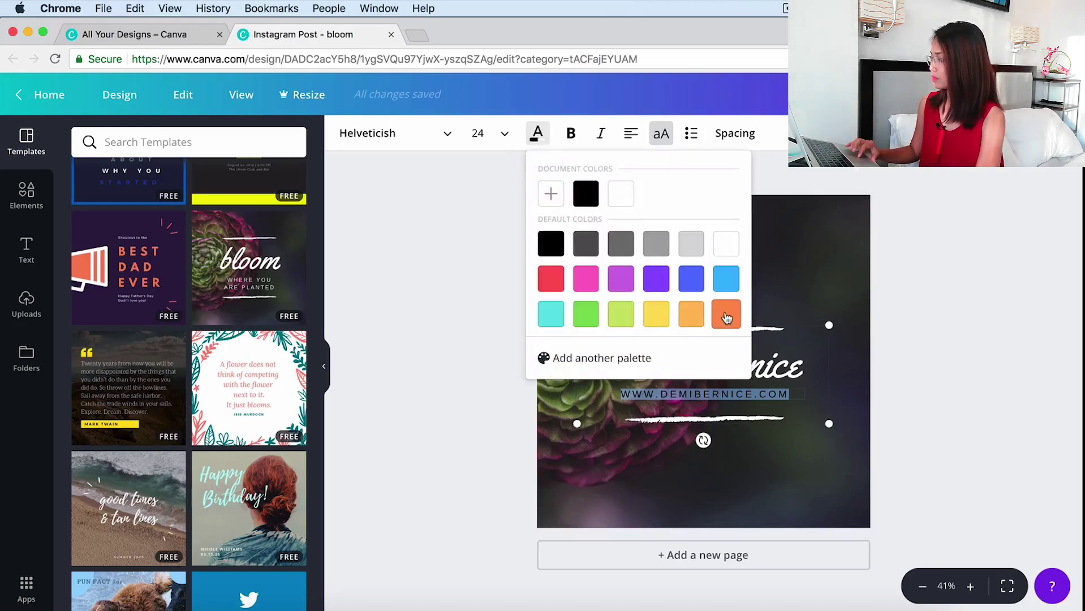
pyautogui.click(726, 244)
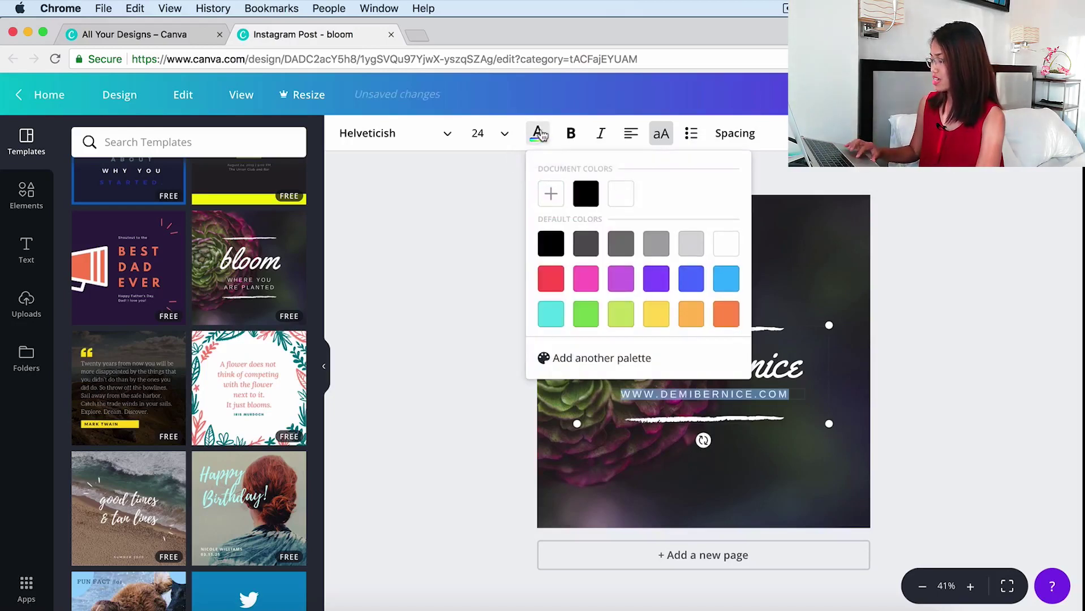
pyautogui.click(540, 134)
# Reselect the website address line inside the headline group and highlight its text
pyautogui.click(785, 381)
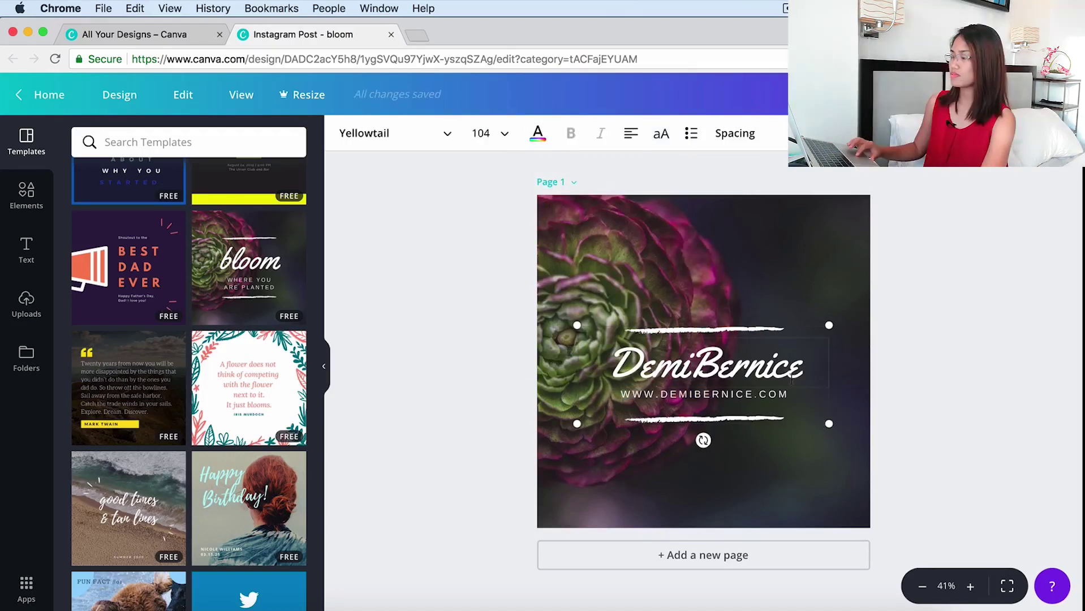
pyautogui.click(845, 403)
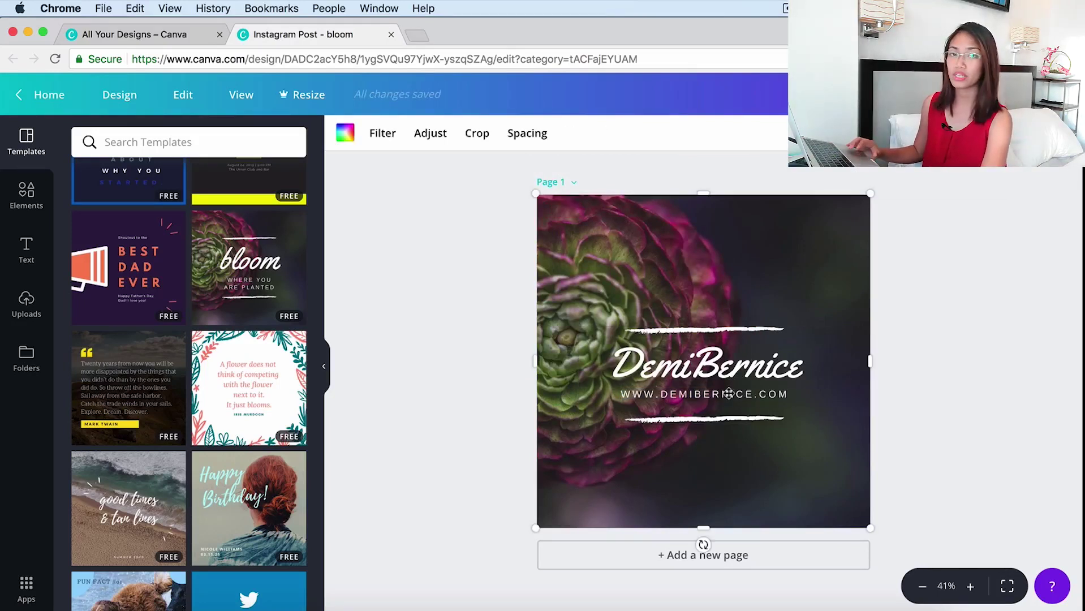
pyautogui.click(708, 369)
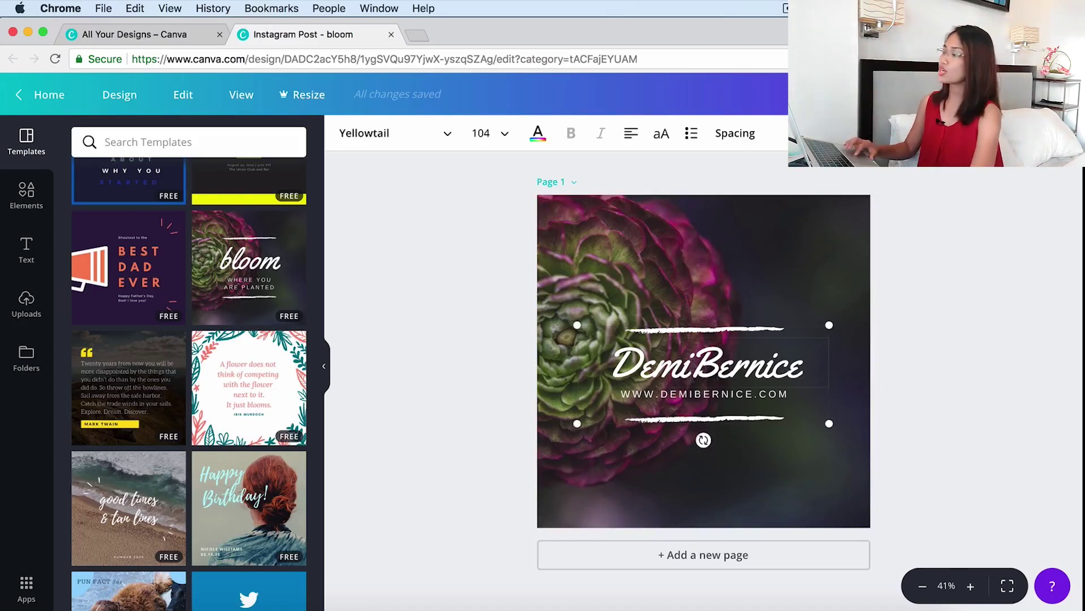
pyautogui.click(687, 394)
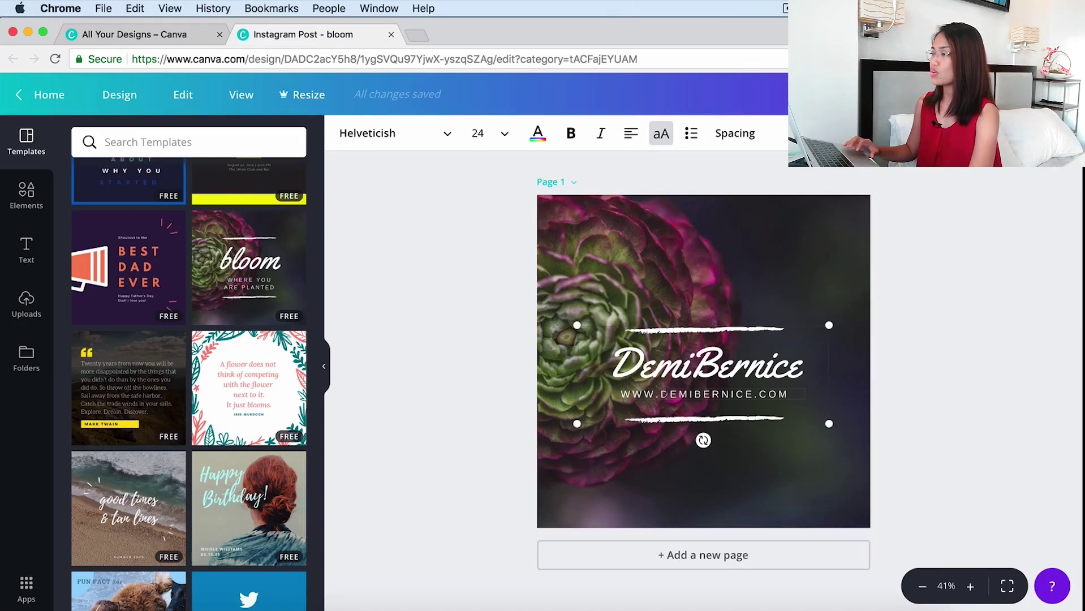
pyautogui.moveTo(621, 395); pyautogui.dragTo(753, 395)
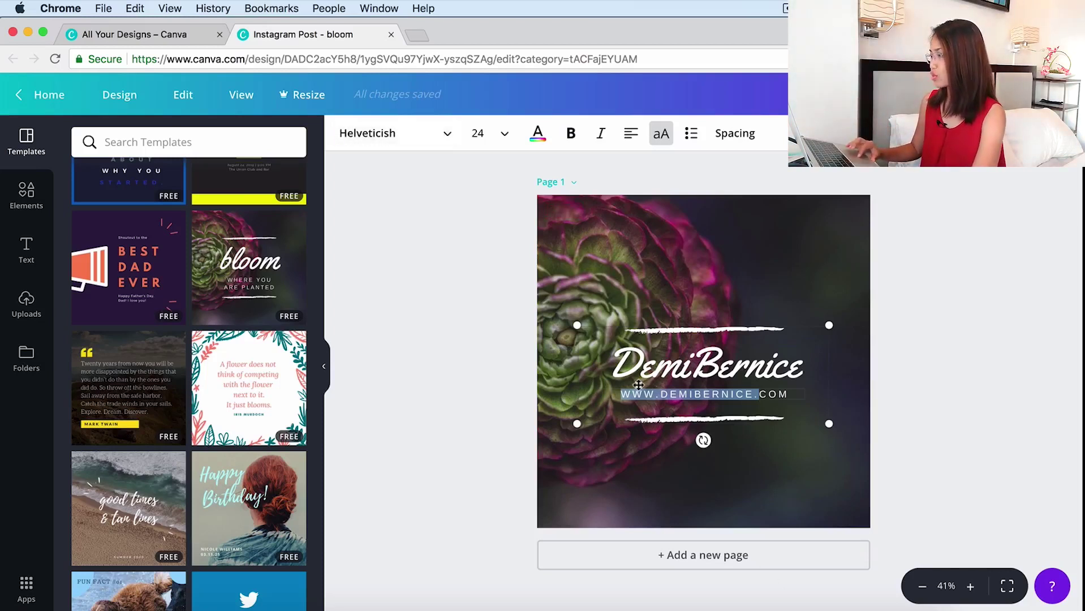
# Try Abhaya Libre SemiBold and then Abril Fatface on the website address line
pyautogui.doubleClick(653, 396)
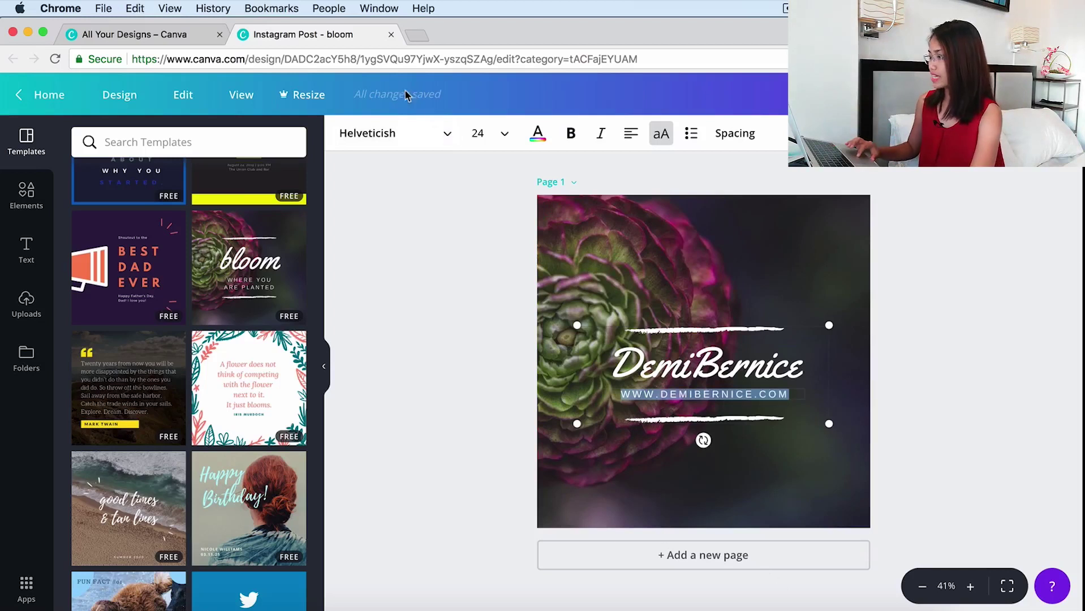
pyautogui.click(429, 132)
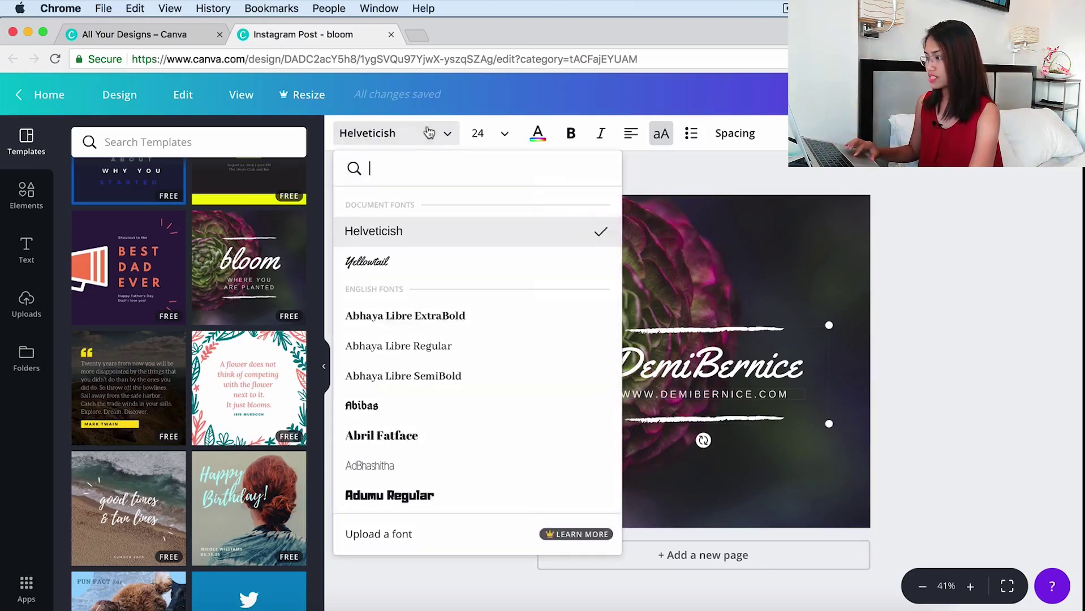
pyautogui.click(447, 378)
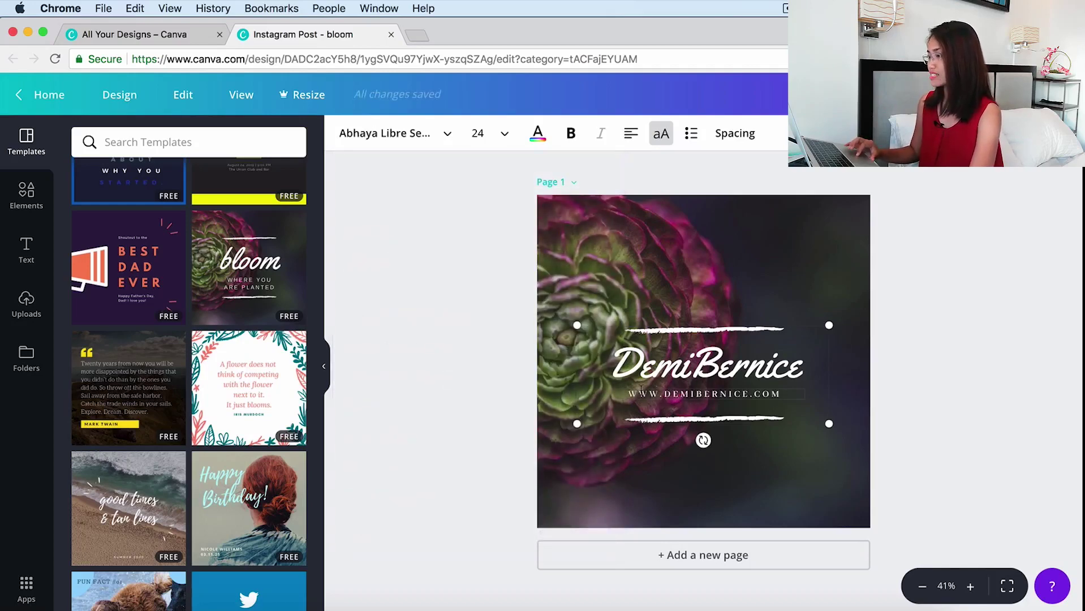
pyautogui.click(446, 135)
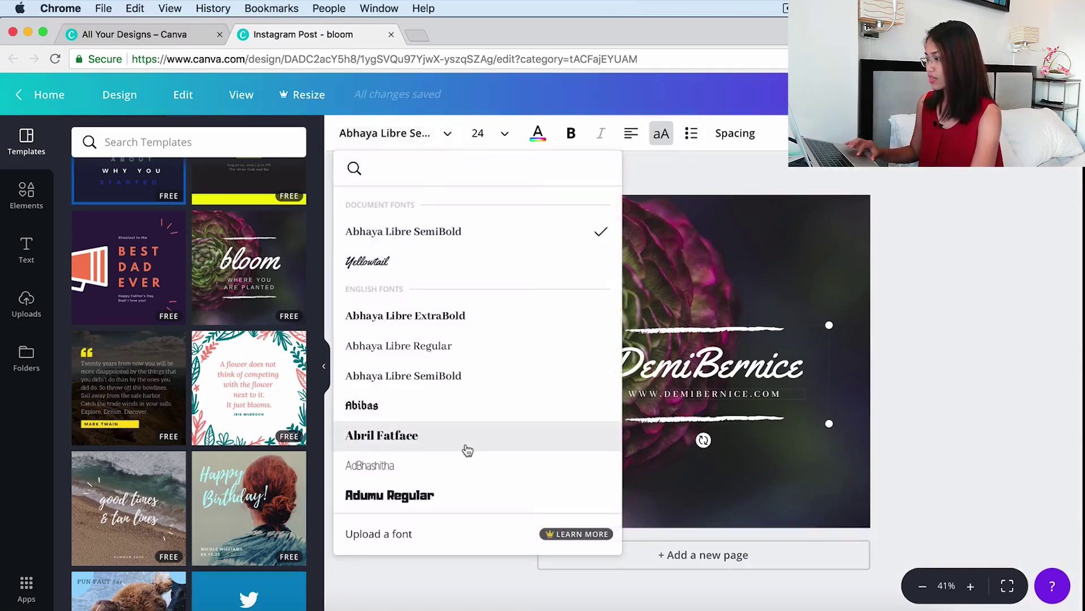
pyautogui.scroll(-1, 412, 362)
pyautogui.click(451, 316)
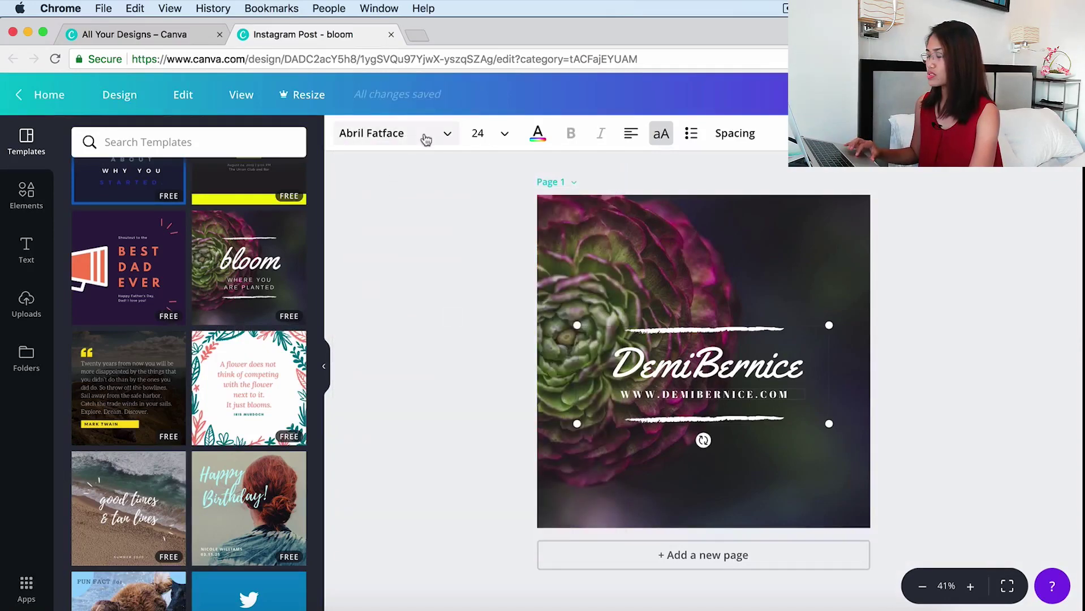
# Settle on Advent Pro Bold for the website address line
pyautogui.click(426, 138)
pyautogui.scroll(-3, 493, 405)
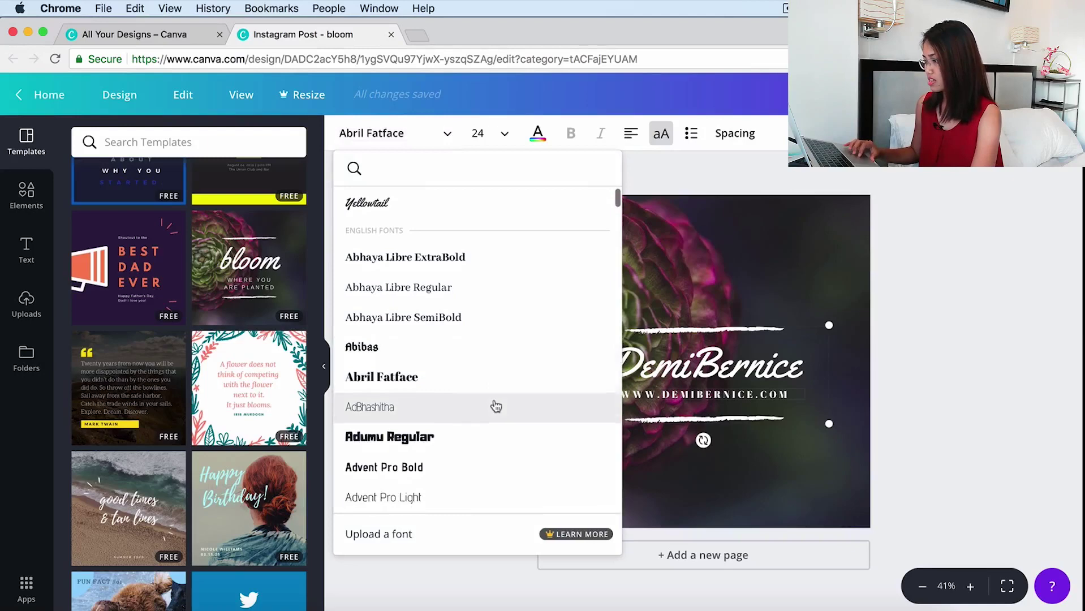
pyautogui.scroll(-2, 496, 406)
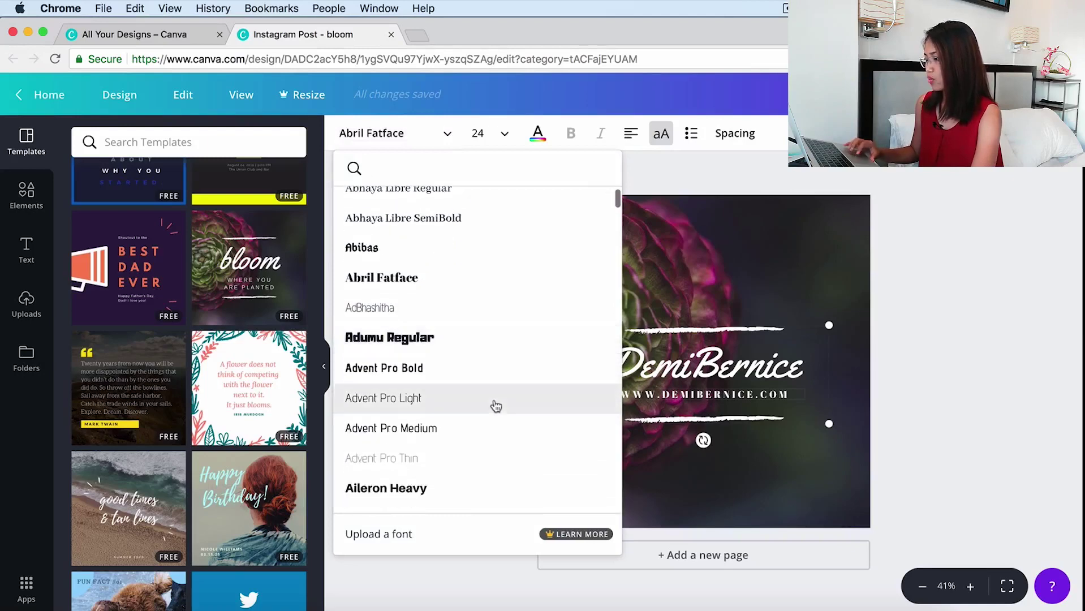
pyautogui.click(445, 373)
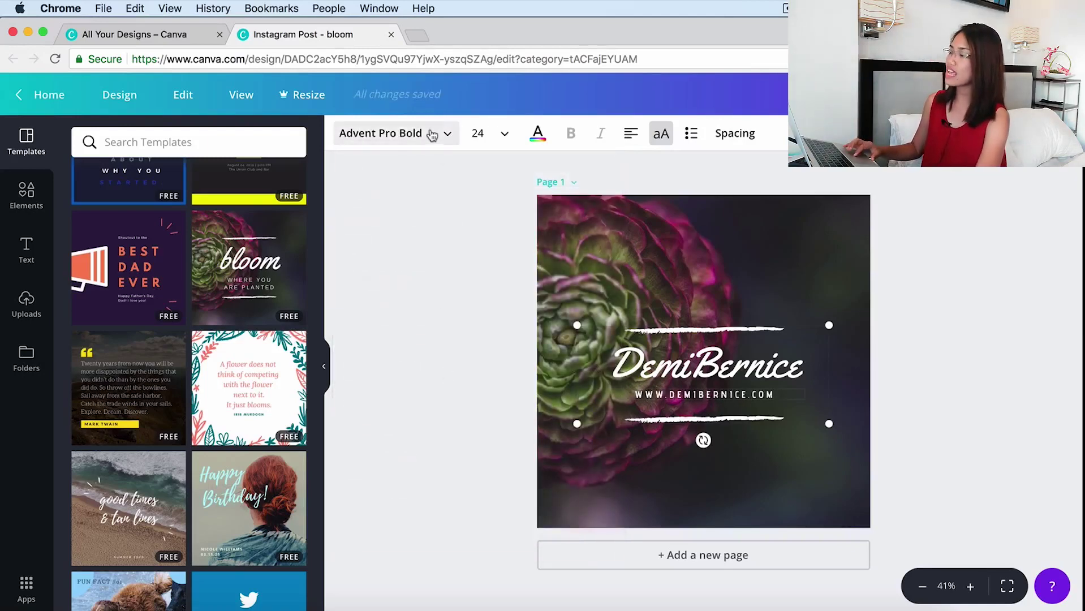
pyautogui.click(432, 134)
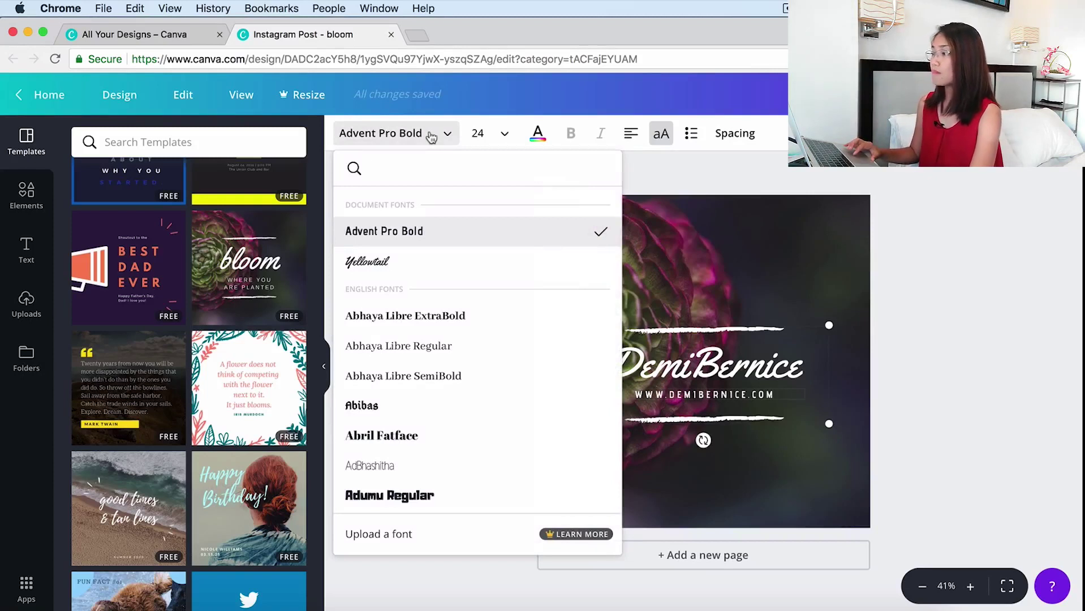
pyautogui.scroll(-1, 477, 401)
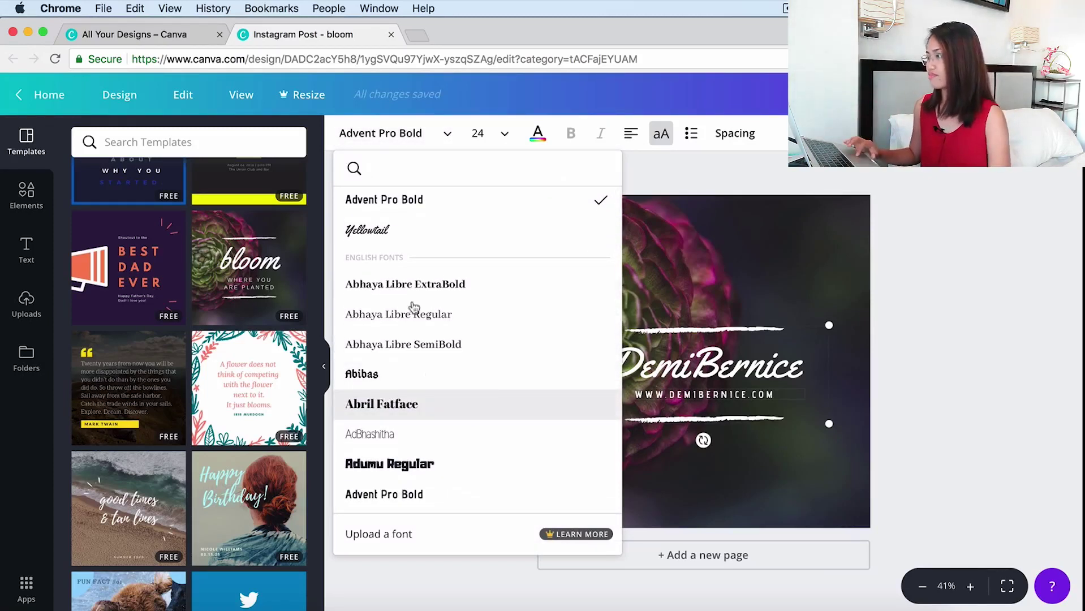
pyautogui.click(447, 134)
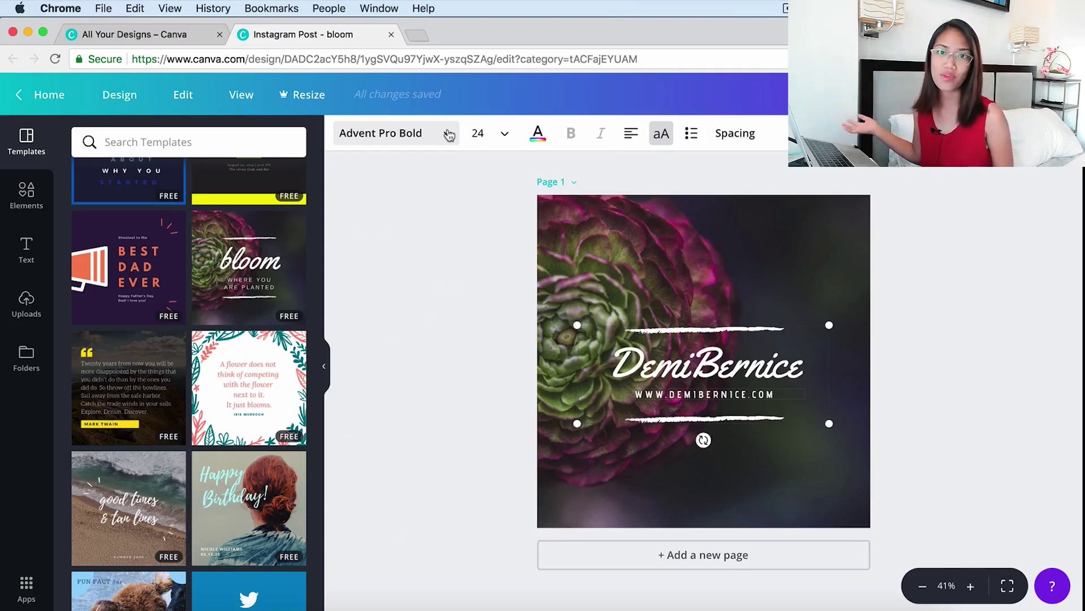
# Select all of the Yellowtail name headline and browse the font list for it
pyautogui.click(641, 362)
pyautogui.click(640, 362)
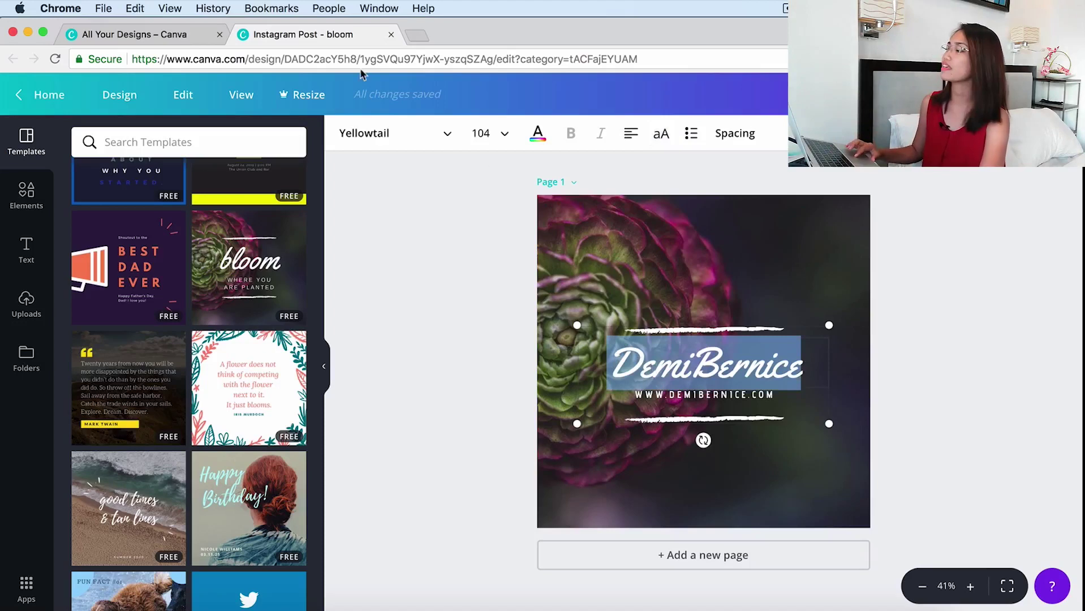
pyautogui.click(447, 135)
pyautogui.scroll(-6, 487, 466)
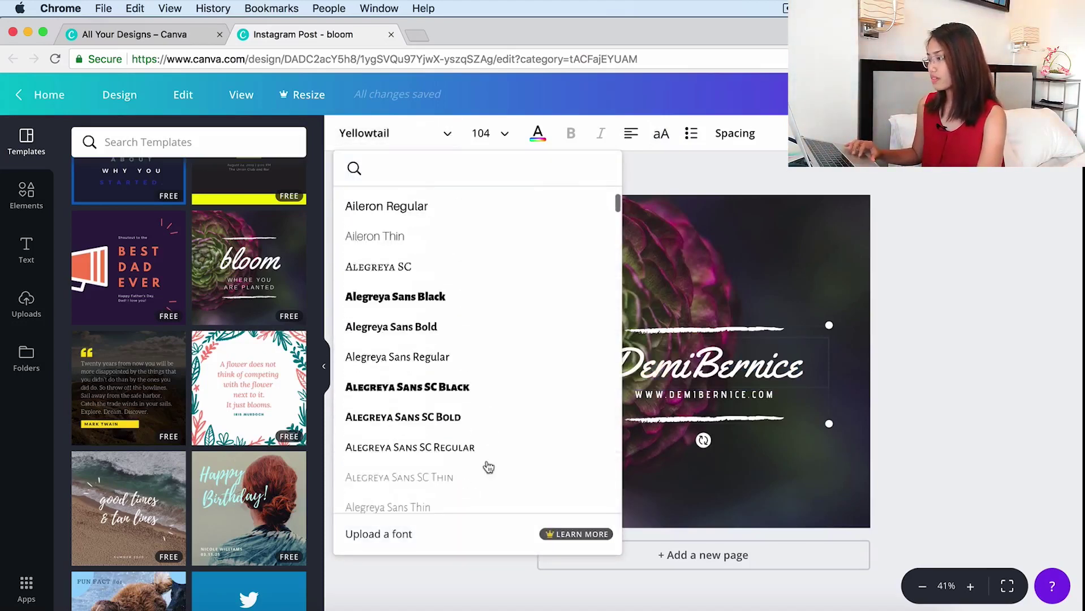
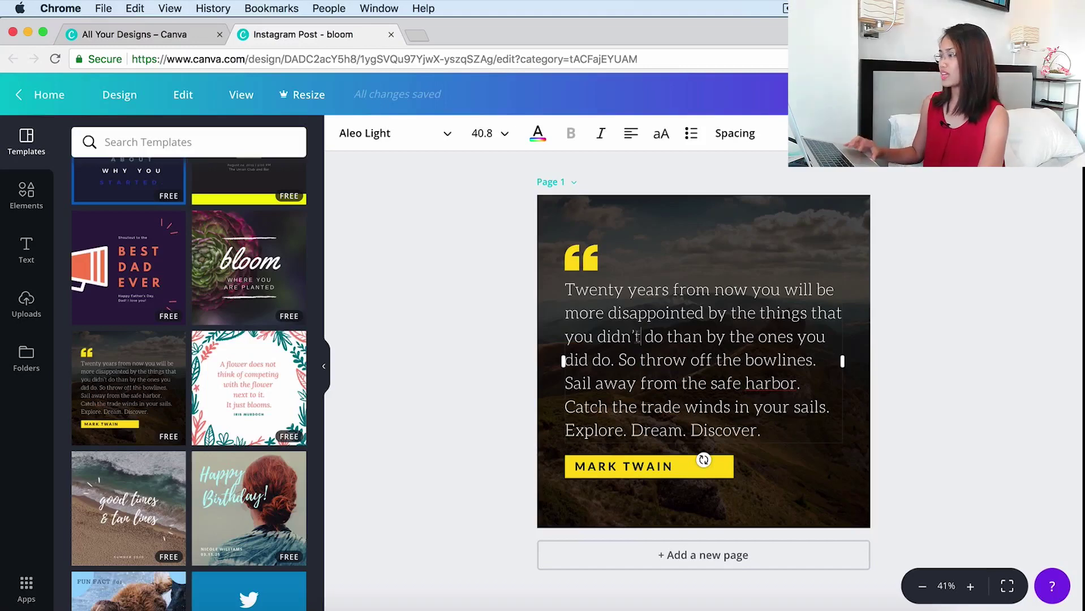
# Narrow the quote text box so the Mark Twain quote wraps onto more lines
pyautogui.press('super+a')
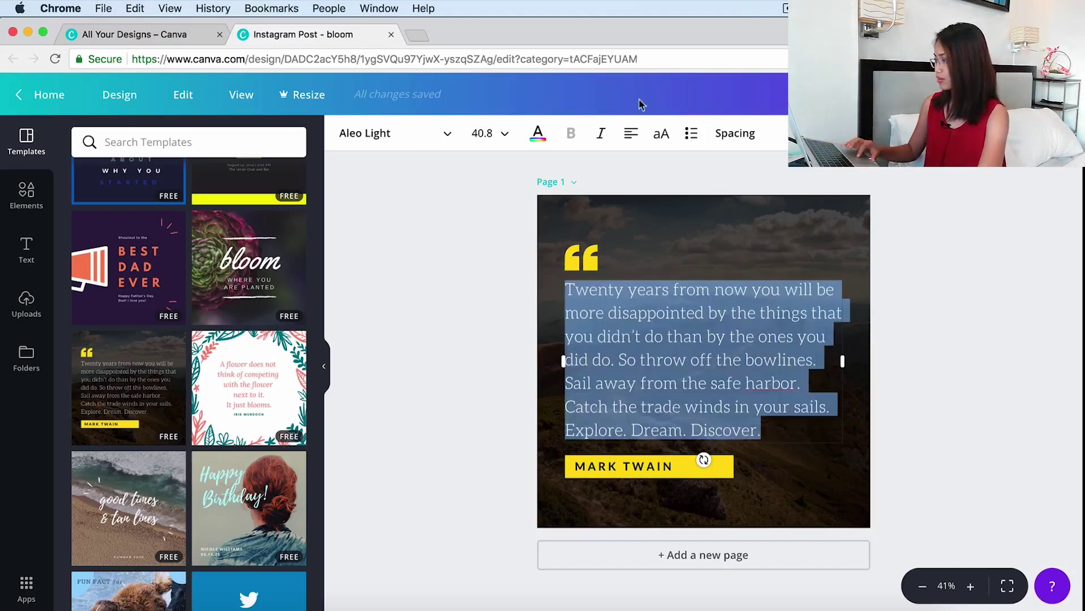
pyautogui.click(706, 230)
pyautogui.click(652, 317)
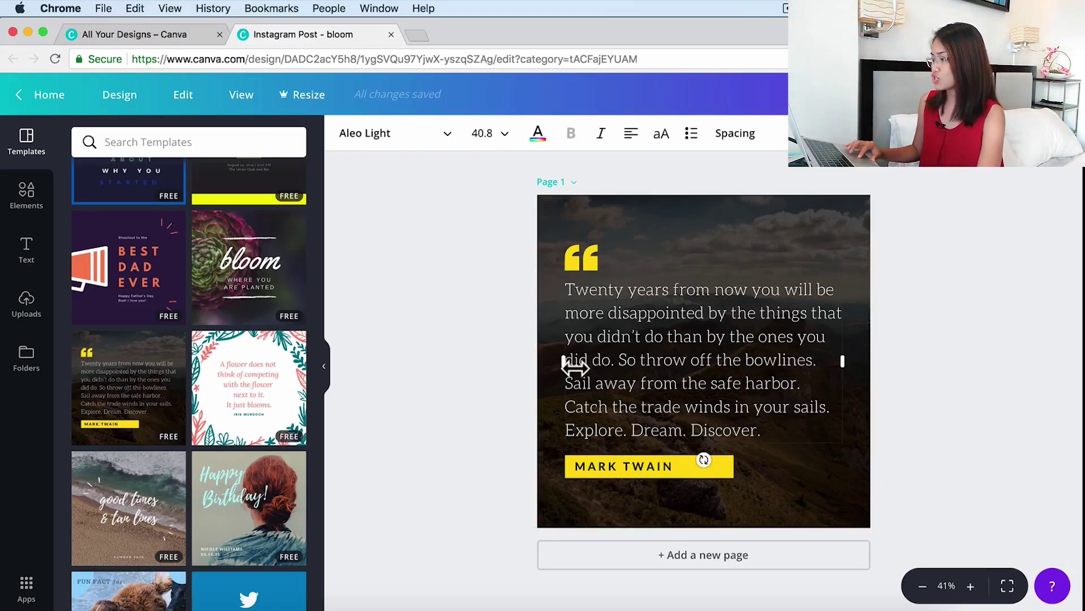
pyautogui.moveTo(575, 368); pyautogui.dragTo(543, 361)
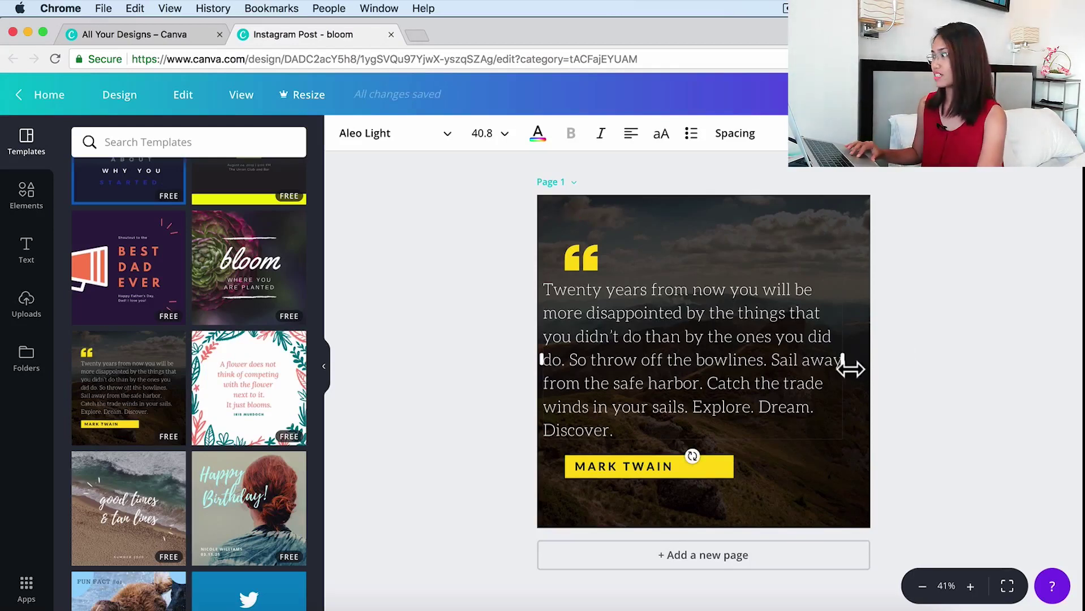
pyautogui.moveTo(850, 369)
pyautogui.mouseDown()
pyautogui.moveTo(881, 366)
pyautogui.moveTo(870, 367)
pyautogui.mouseUp()
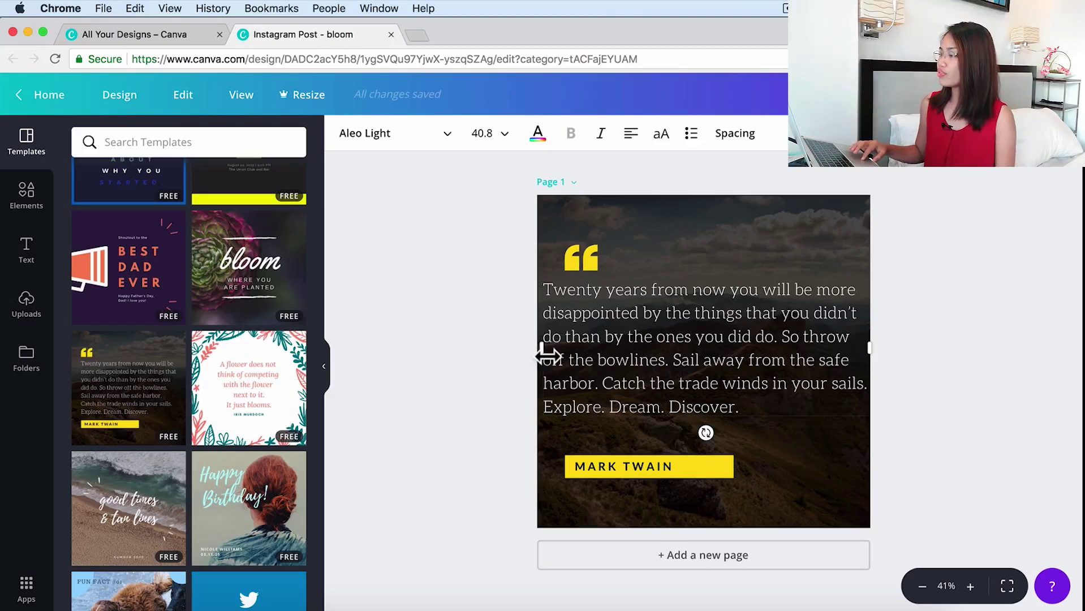
pyautogui.moveTo(546, 355); pyautogui.dragTo(564, 348)
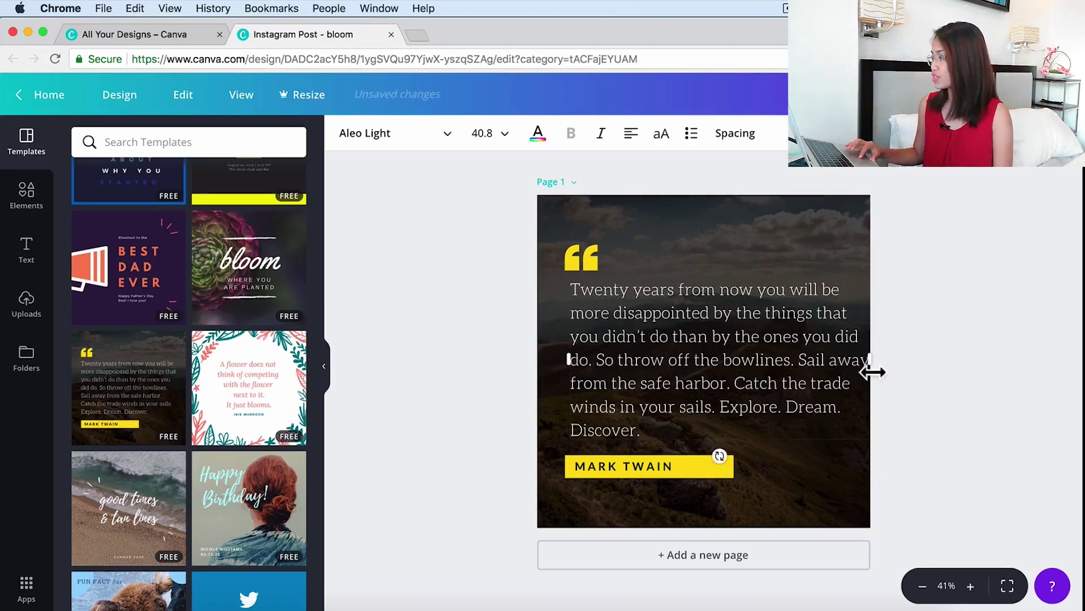
pyautogui.moveTo(877, 368); pyautogui.dragTo(832, 367)
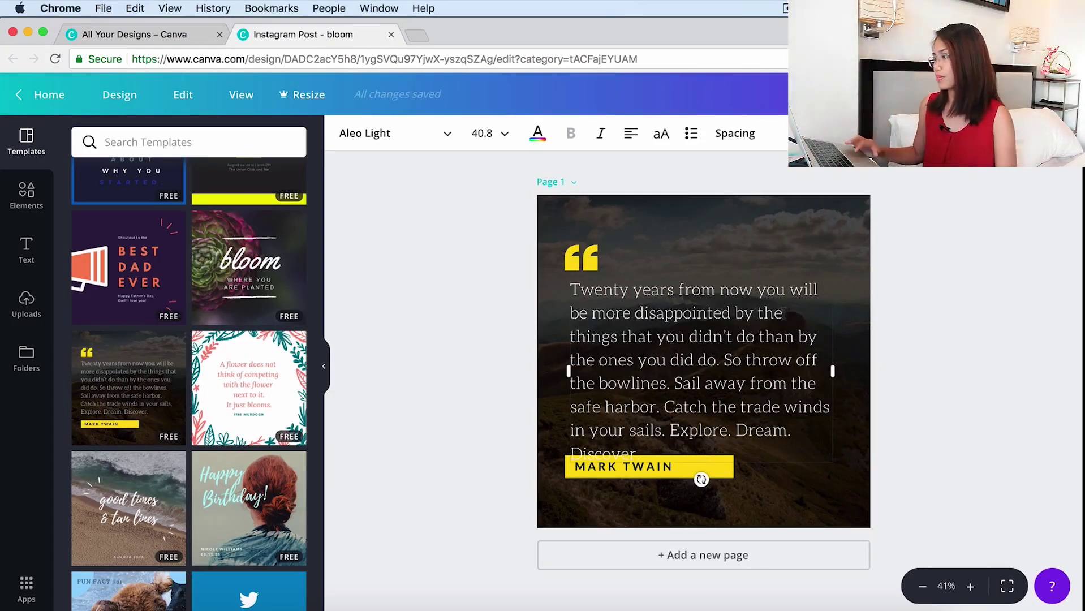
# Change the quote's font size from 40.8 to 36
pyautogui.press('super+a')
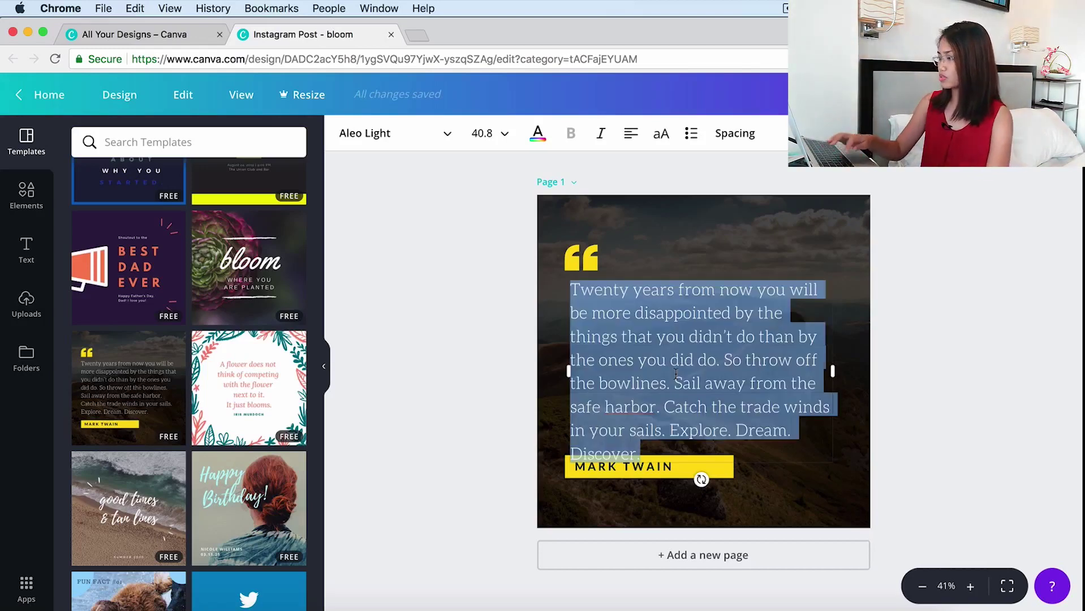
pyautogui.click(482, 133)
pyautogui.scroll(-5, 497, 349)
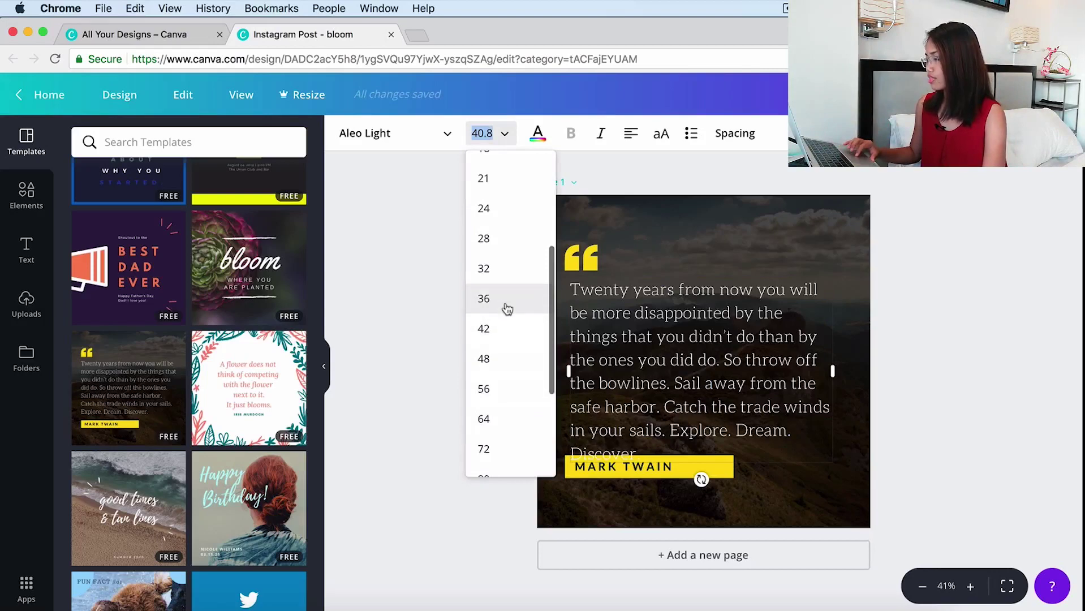
pyautogui.click(501, 300)
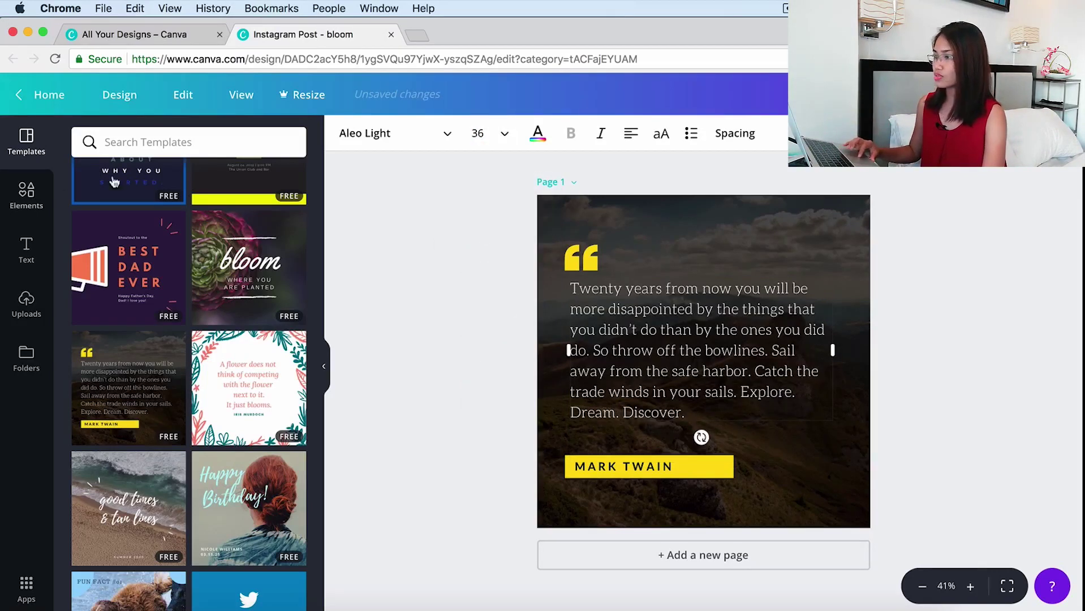
# Nudge the quote text box slightly down and to the right
pyautogui.click(678, 259)
pyautogui.click(651, 319)
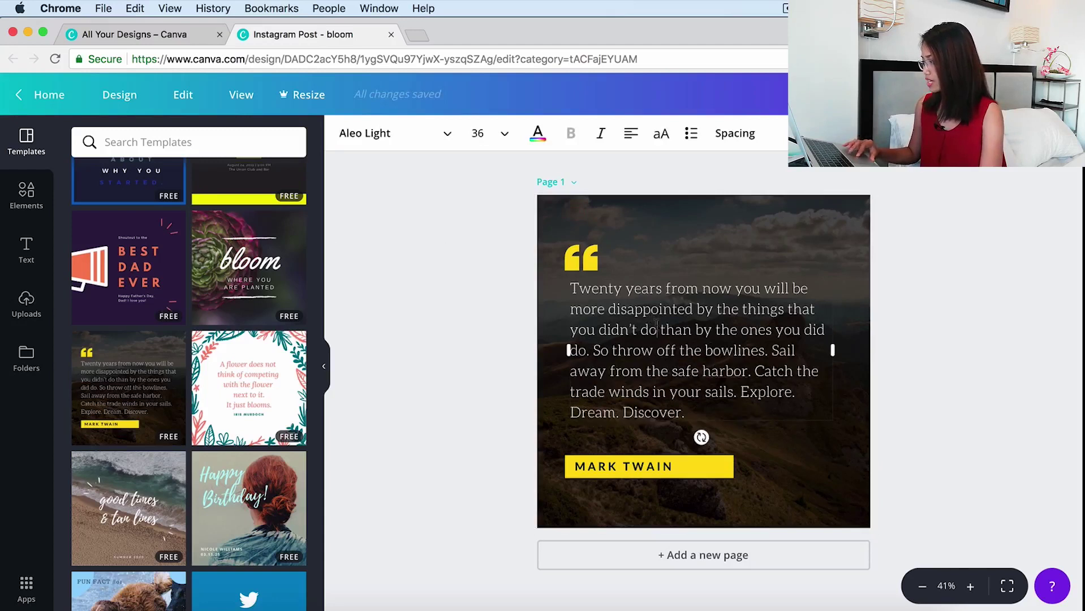
pyautogui.click(588, 261)
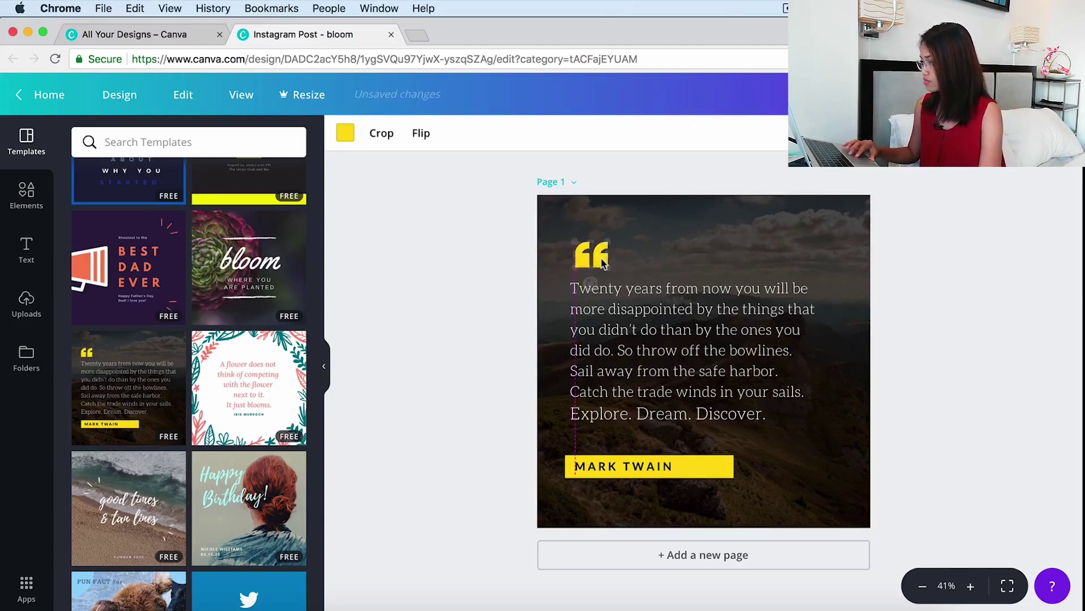
pyautogui.click(629, 329)
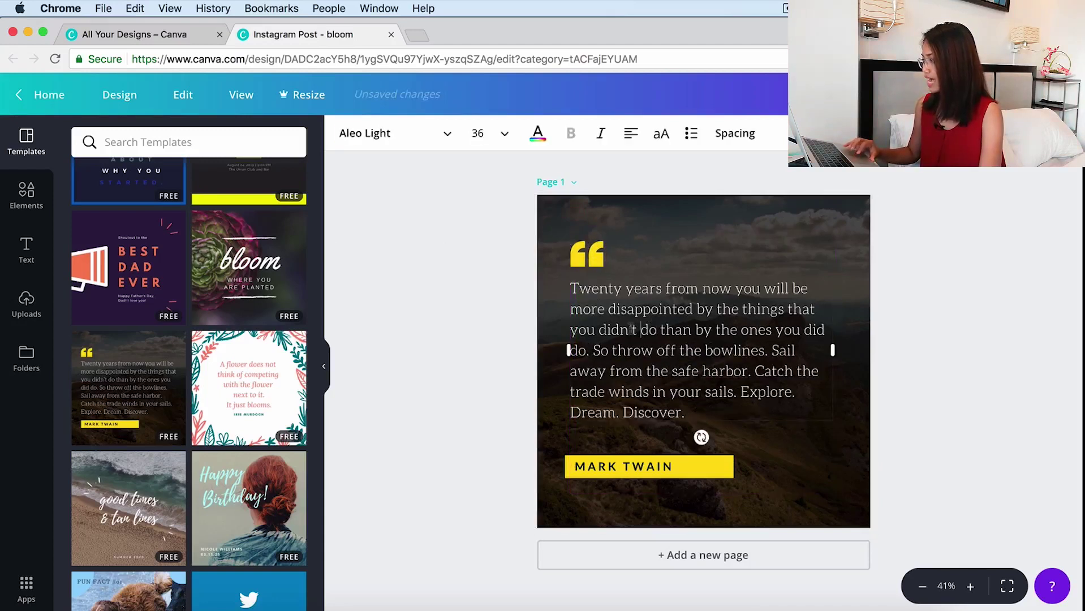
pyautogui.click(640, 330)
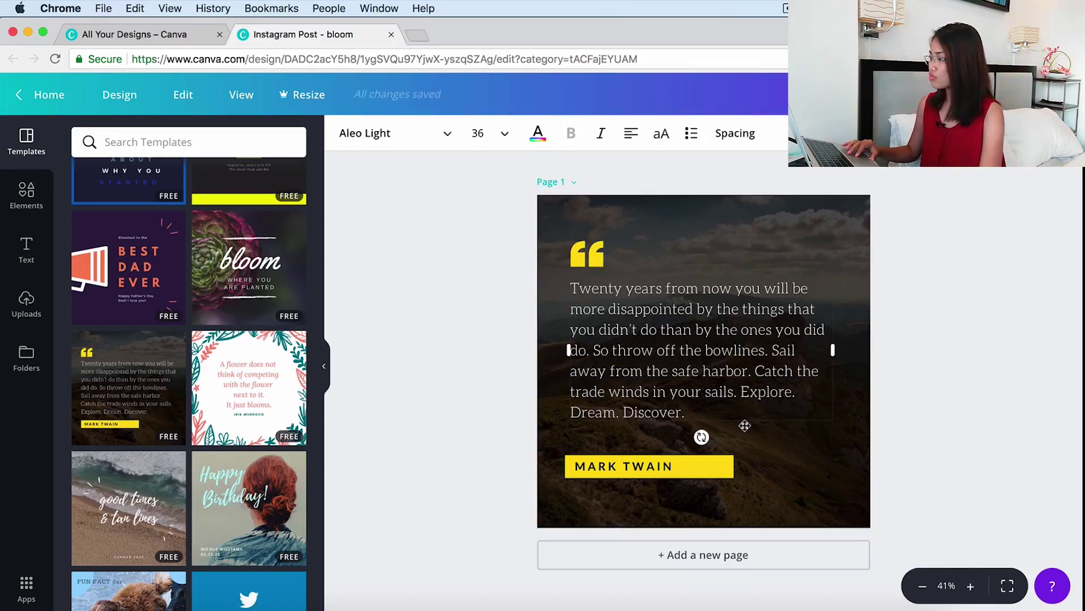
pyautogui.moveTo(744, 425); pyautogui.dragTo(750, 434)
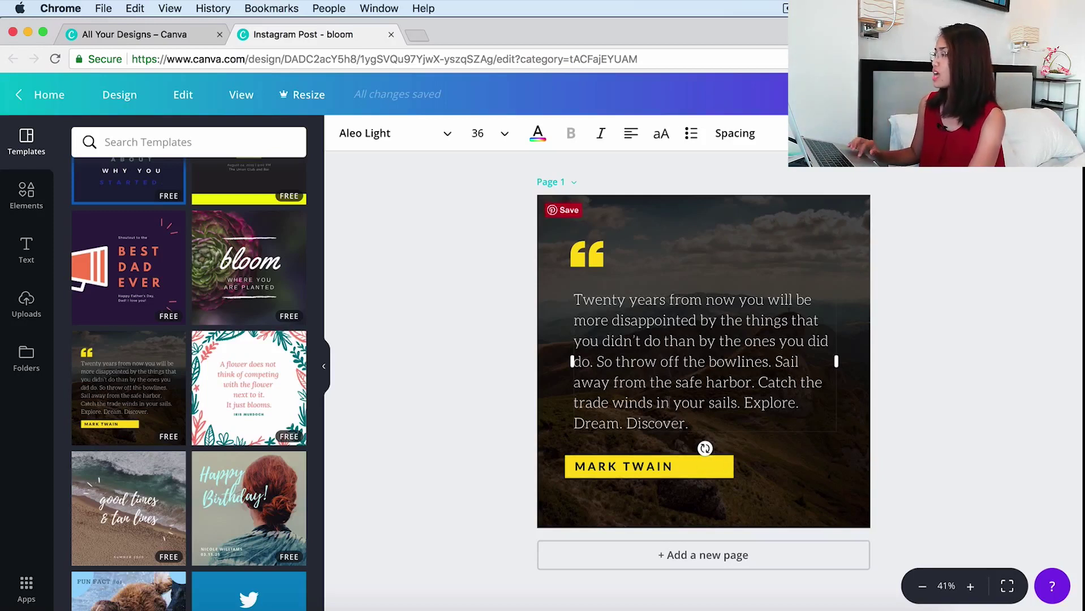
# Drag the yellow quote-mark graphic a little lower, then start a blank browser tab
pyautogui.click(601, 259)
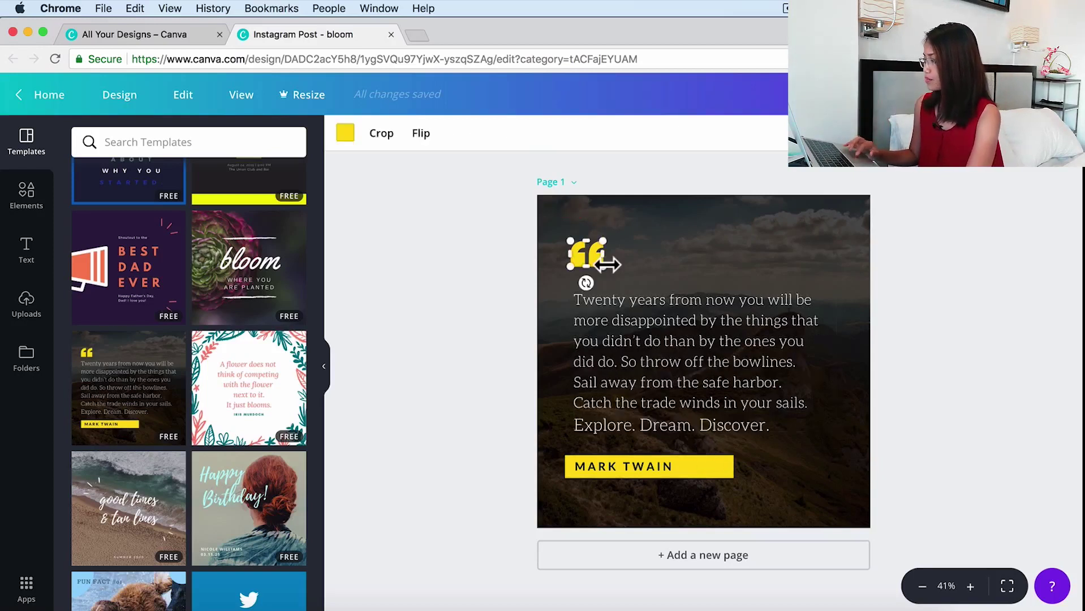
pyautogui.click(684, 252)
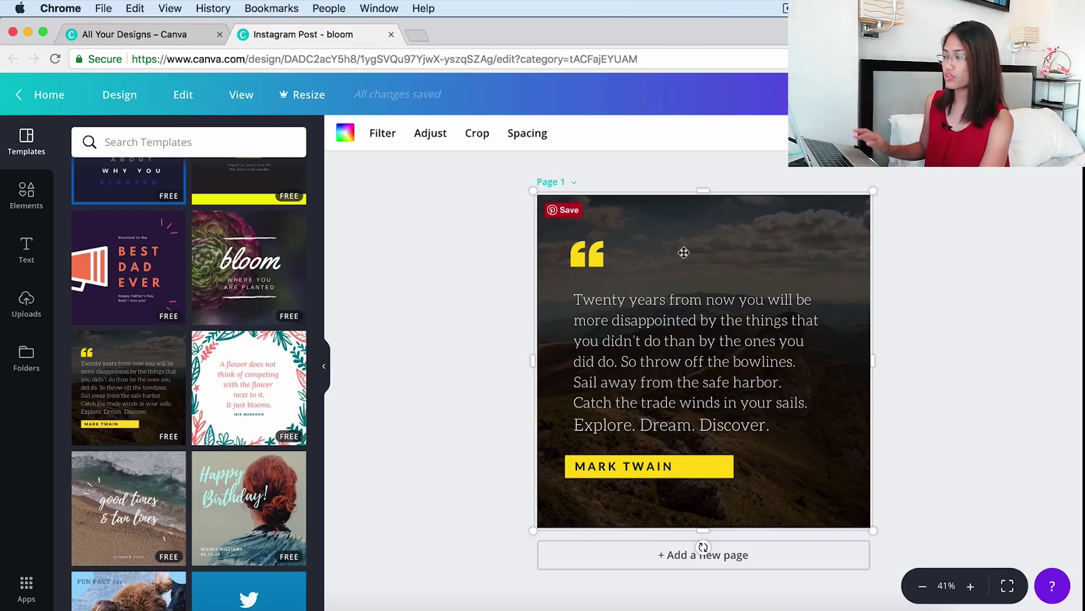
pyautogui.click(591, 256)
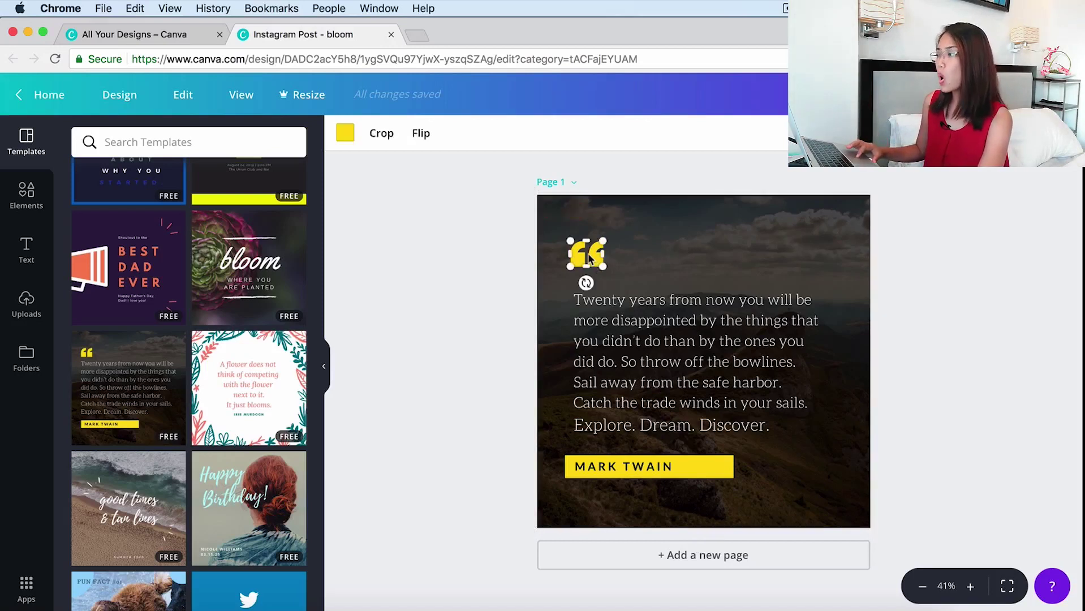
pyautogui.moveTo(592, 257); pyautogui.dragTo(597, 265)
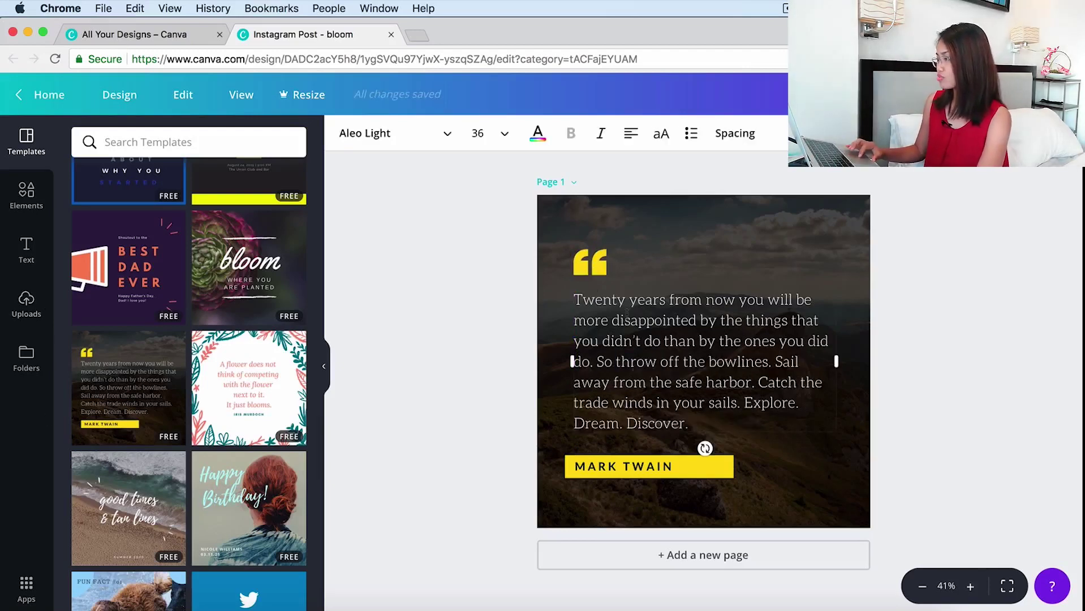
pyautogui.click(653, 259)
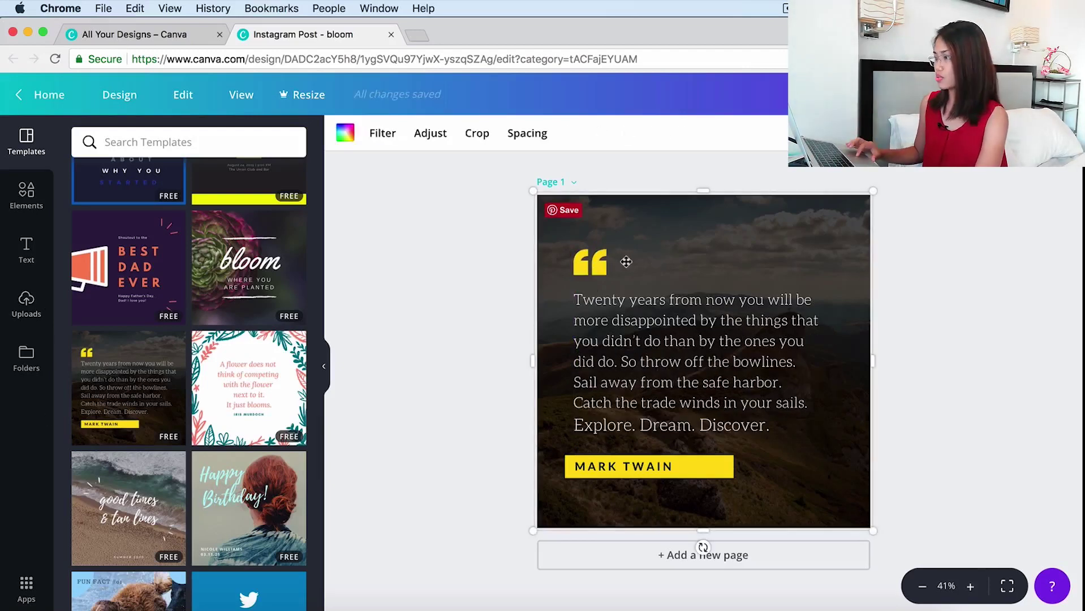
pyautogui.click(416, 35)
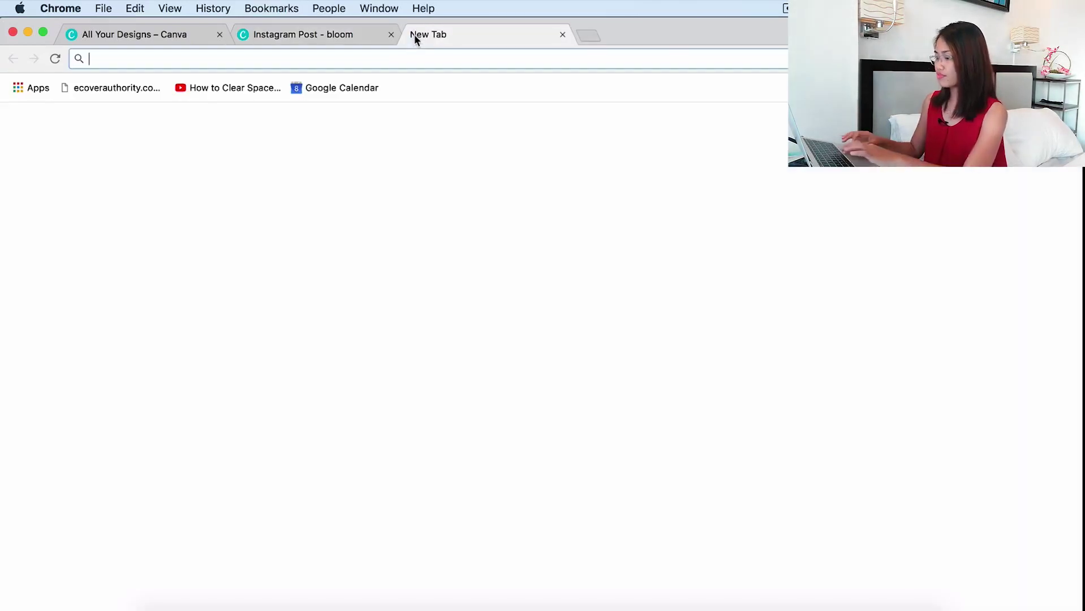
# Search Google Images for 'color wheel' and open a full-size color wheel picture
pyautogui.write('color wheel')
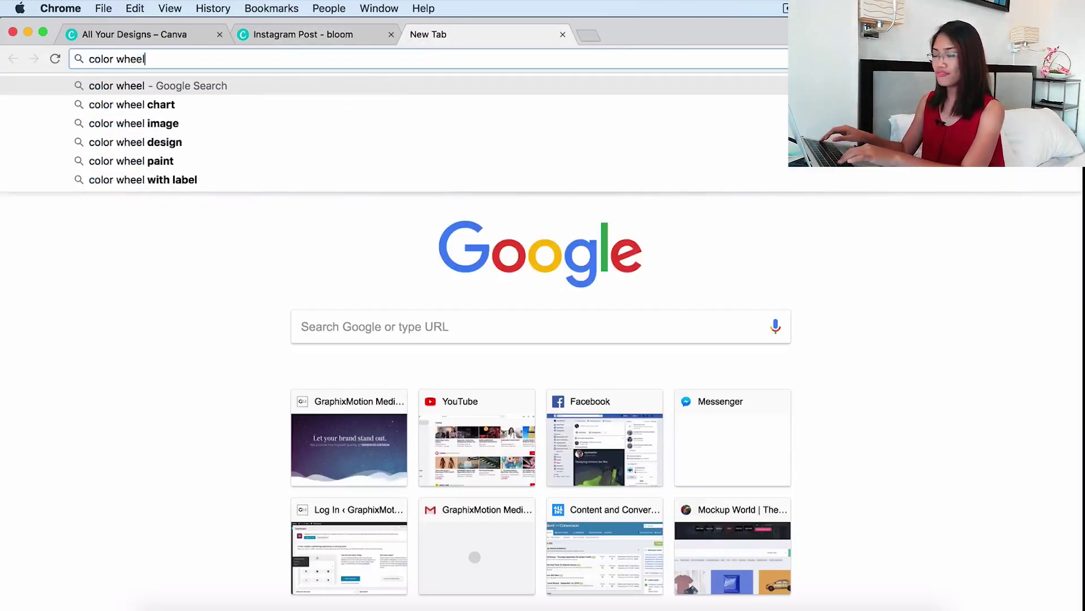
pyautogui.press('Return')
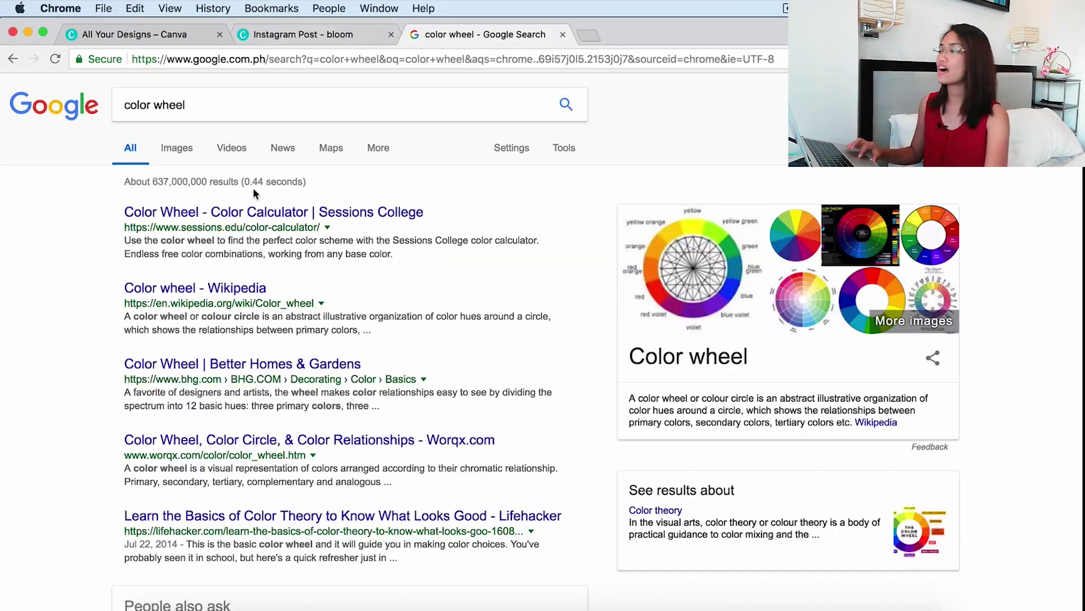
pyautogui.click(173, 149)
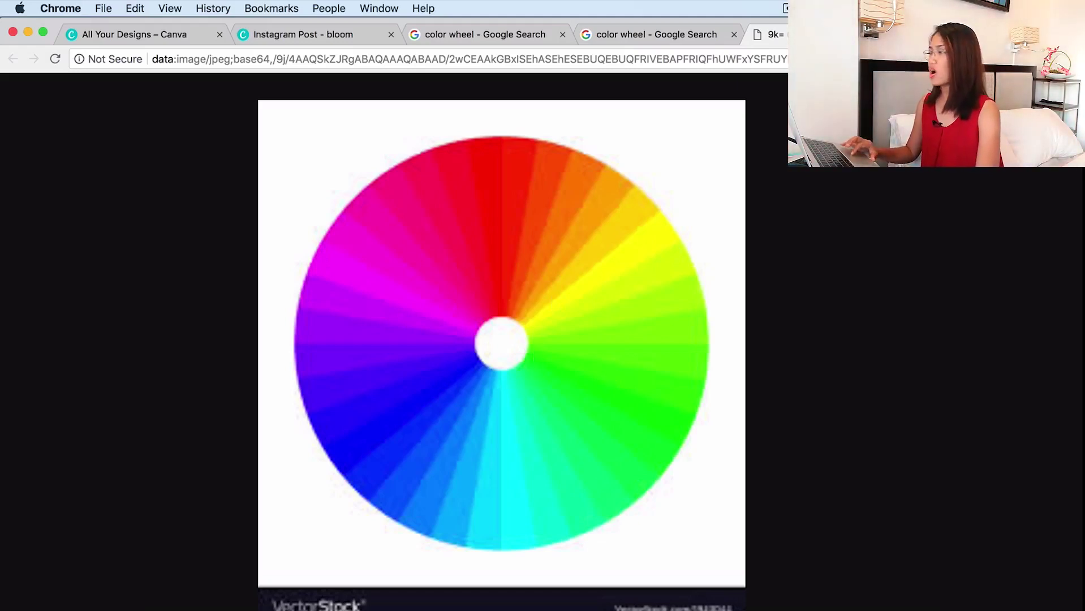
pyautogui.press('super+t')
# Search 'adobe colors' and reach Adobe Color CC's Analogous color wheel page
pyautogui.write('adobe colors')
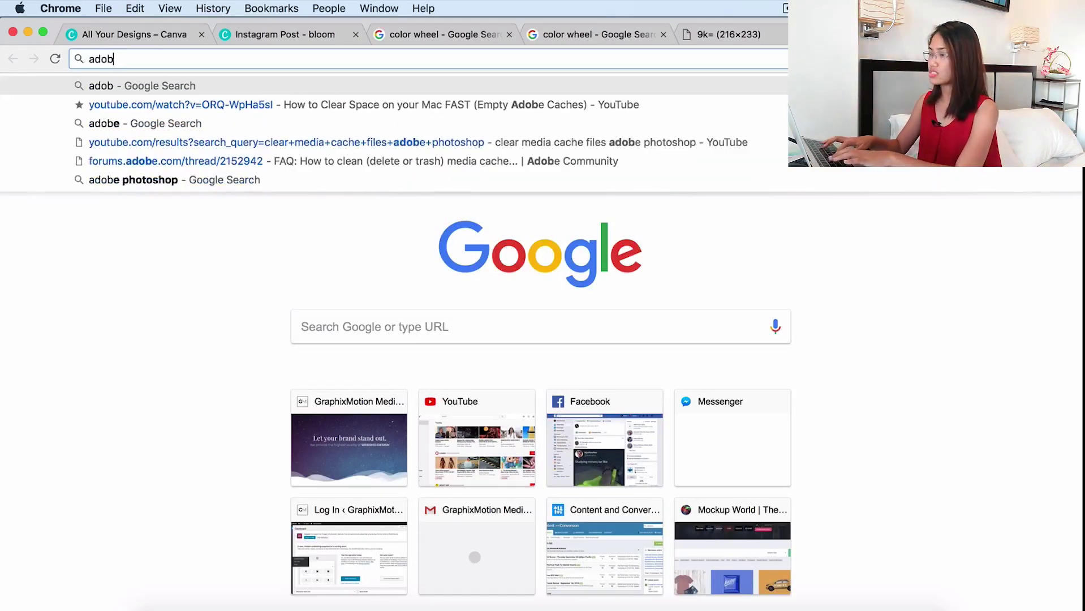
pyautogui.press('Return')
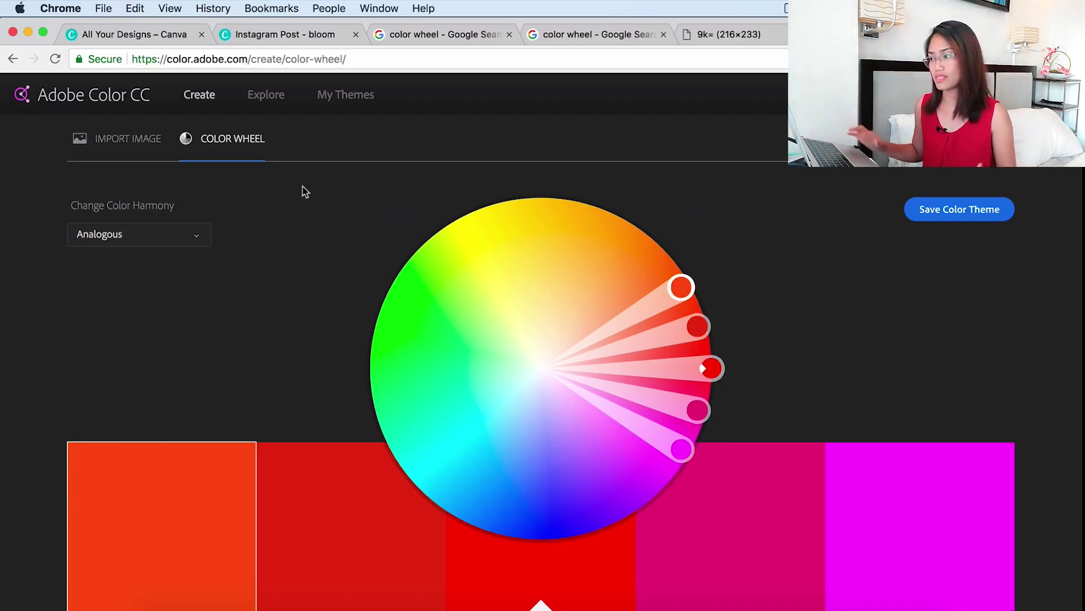
# Switch the Adobe Color harmony from Analogous to Monochromatic and review the palette
pyautogui.click(196, 237)
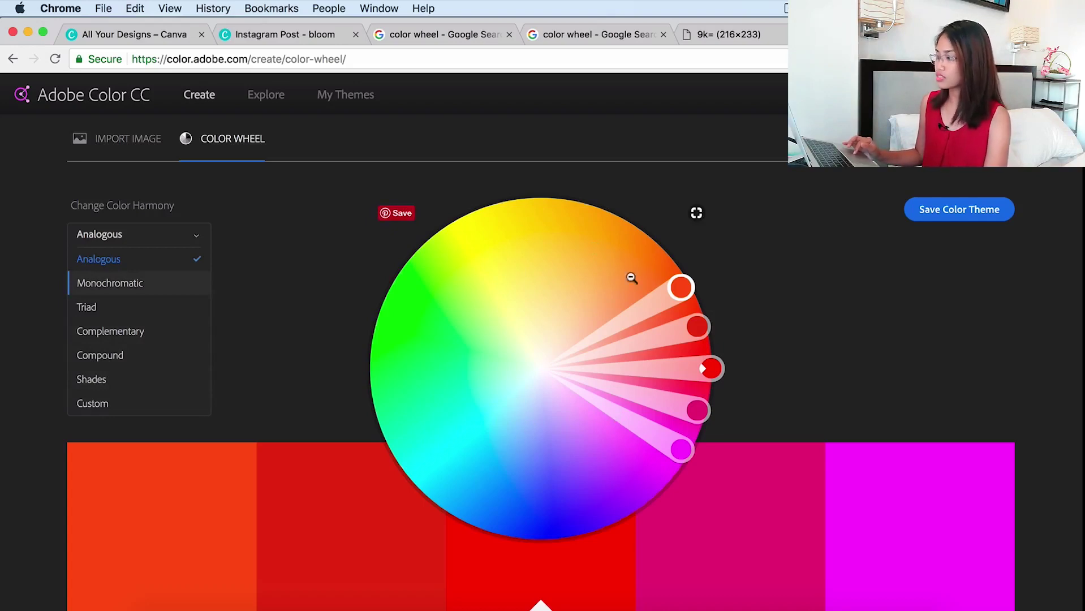
pyautogui.click(151, 264)
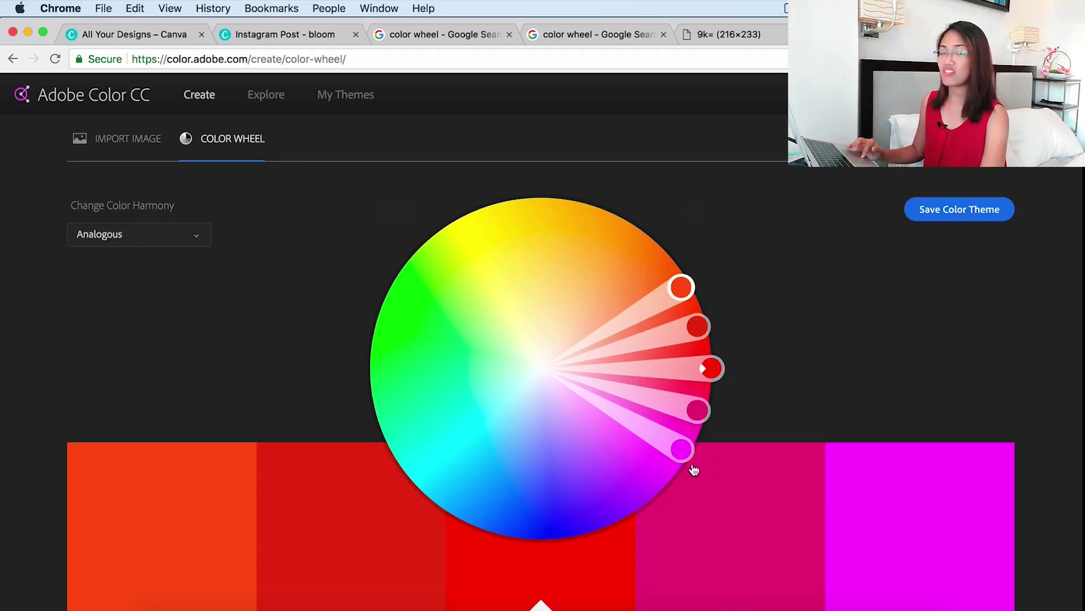
pyautogui.click(182, 243)
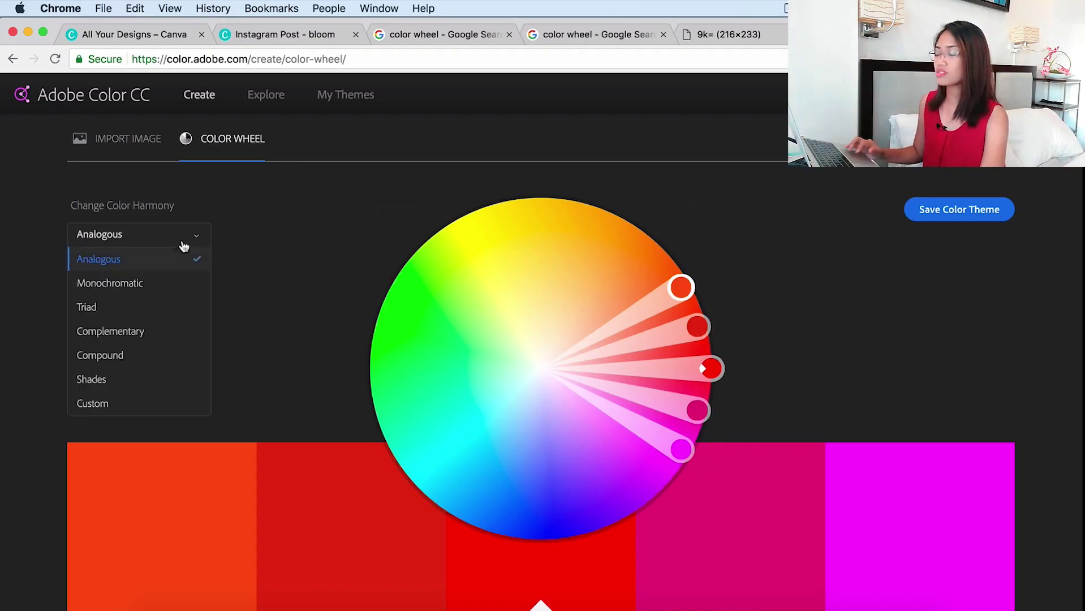
pyautogui.click(145, 284)
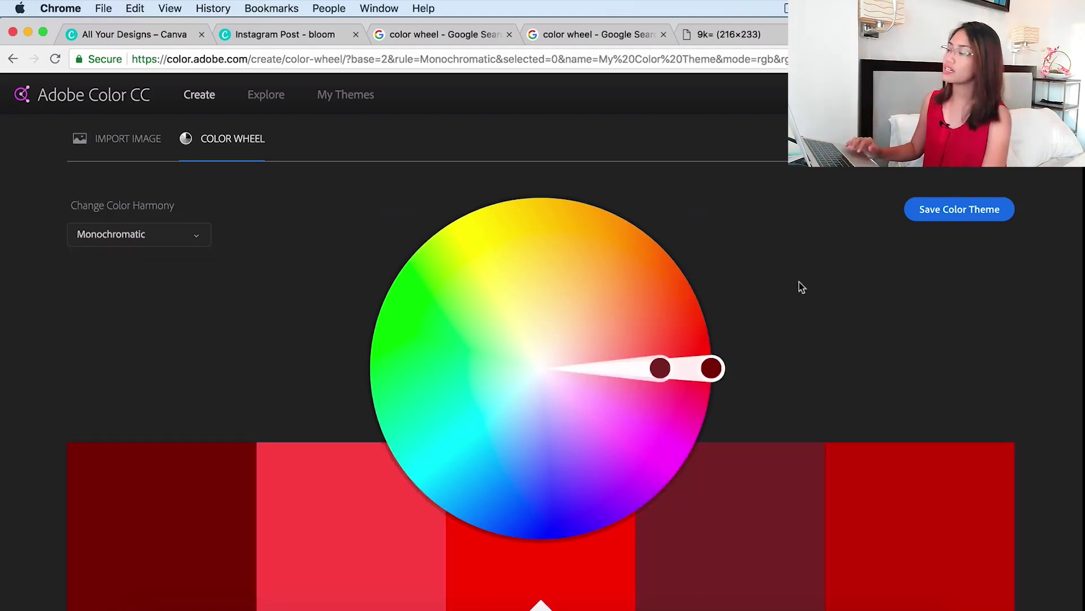
pyautogui.scroll(-1, 799, 281)
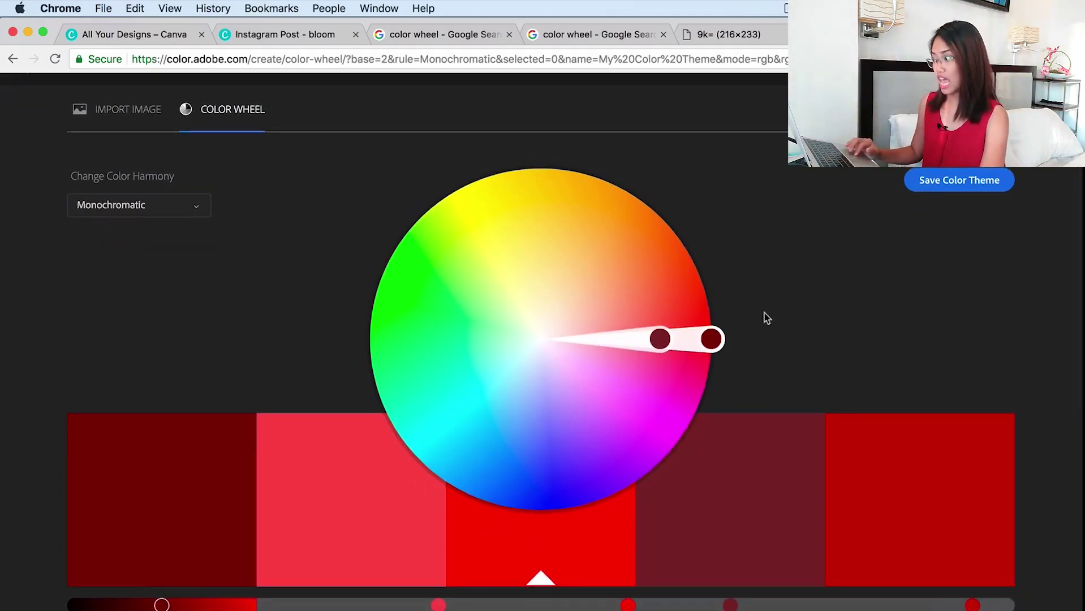
pyautogui.scroll(-1, 763, 314)
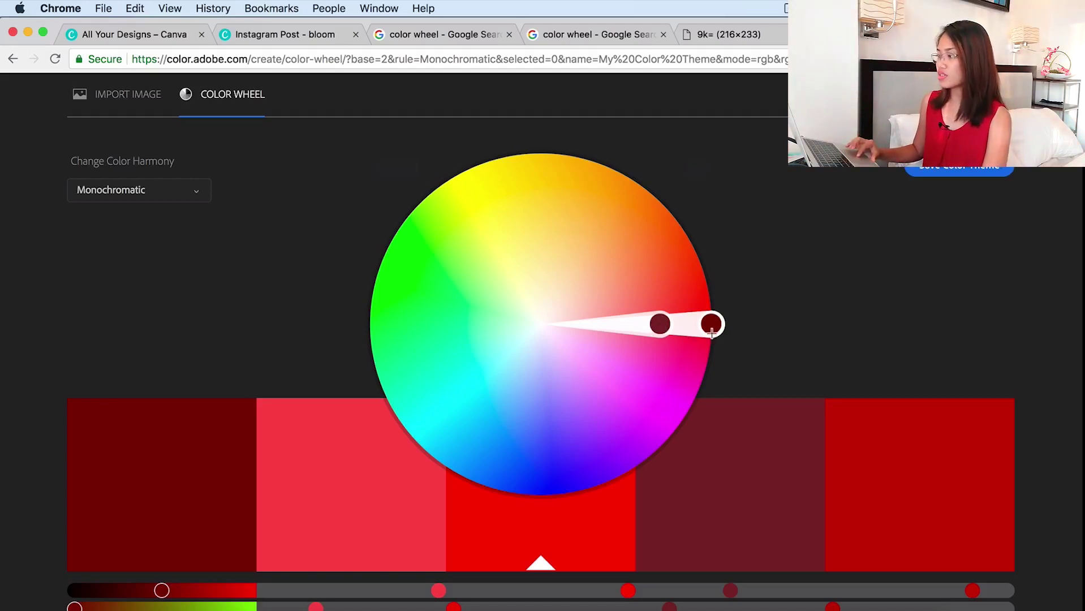
pyautogui.scroll(-2, 713, 334)
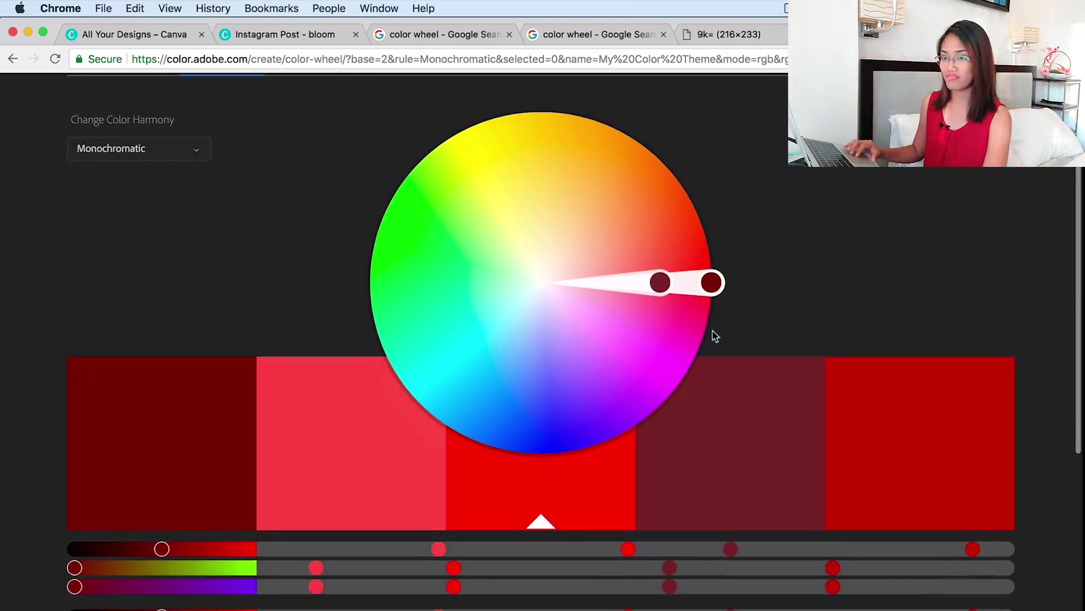
pyautogui.scroll(4, 713, 335)
# Change the harmony to Triad, giving red, yellow and blue swatches
pyautogui.click(135, 243)
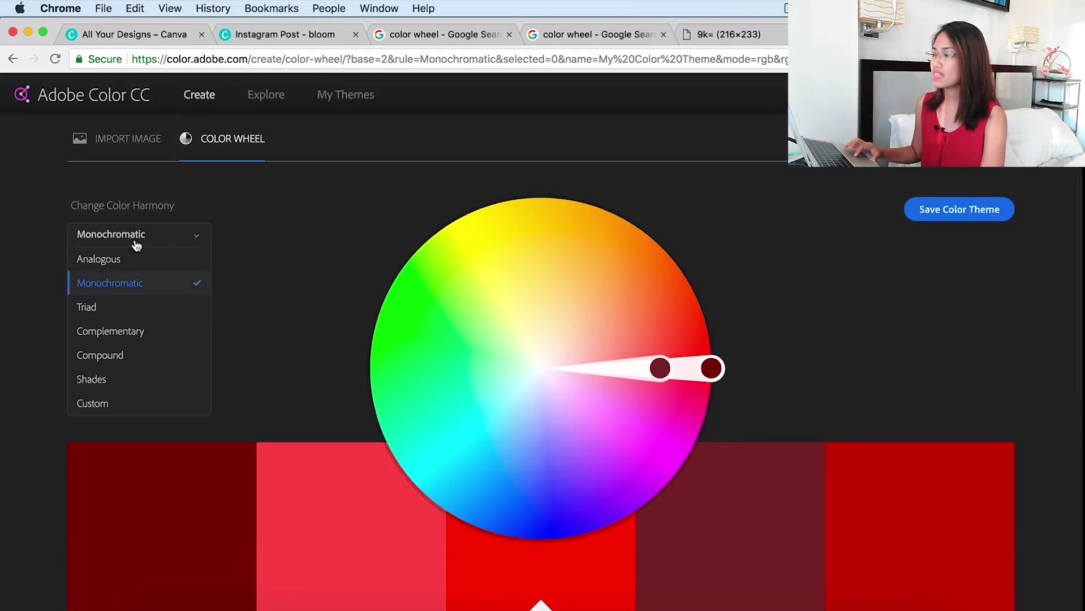
pyautogui.click(119, 304)
pyautogui.scroll(-1, 739, 343)
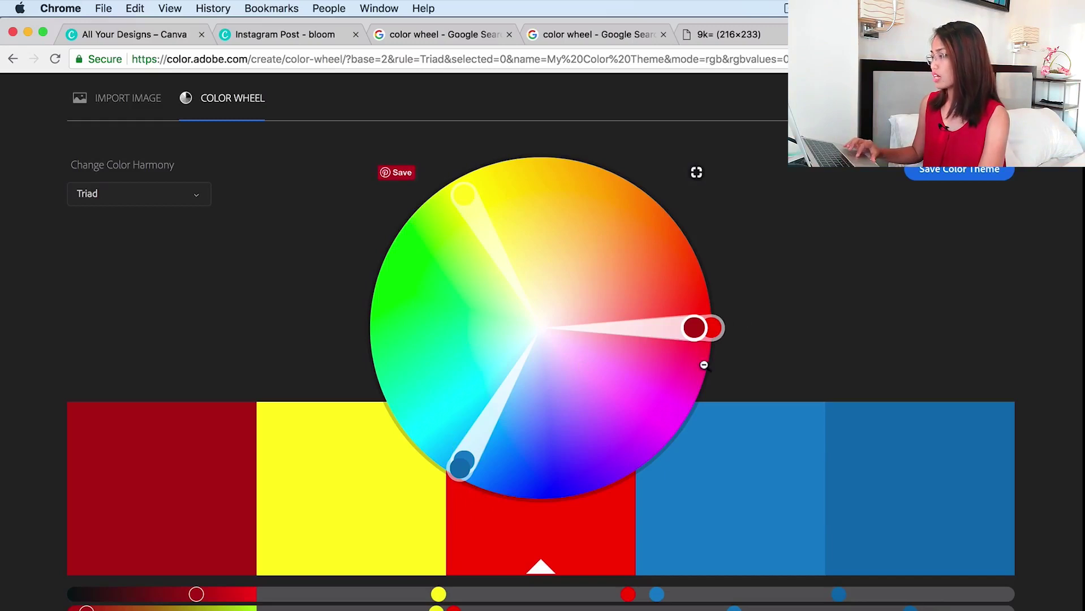
pyautogui.scroll(-1, 703, 365)
pyautogui.scroll(3, 704, 365)
# Preview a Complementary harmony, then settle on Compound with rust, brown, red and green swatches
pyautogui.click(159, 238)
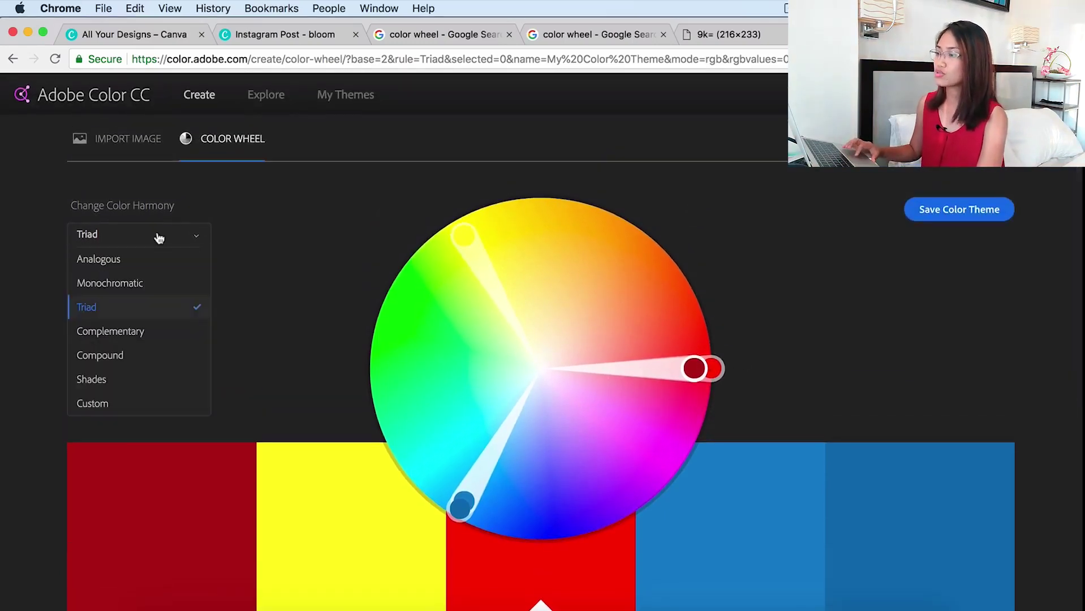
pyautogui.click(116, 331)
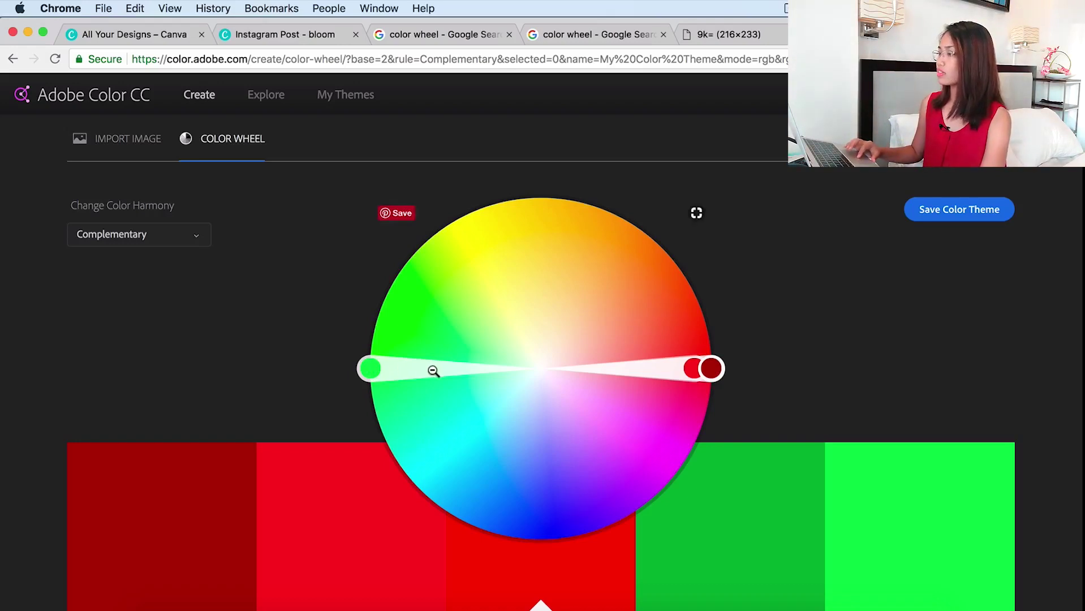
pyautogui.click(165, 235)
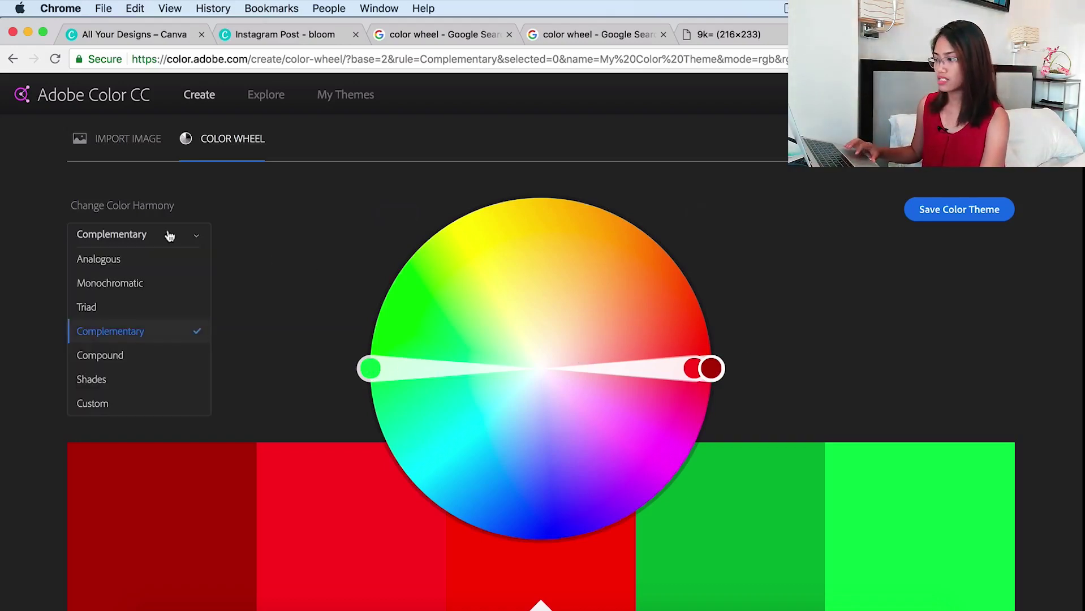
pyautogui.click(115, 356)
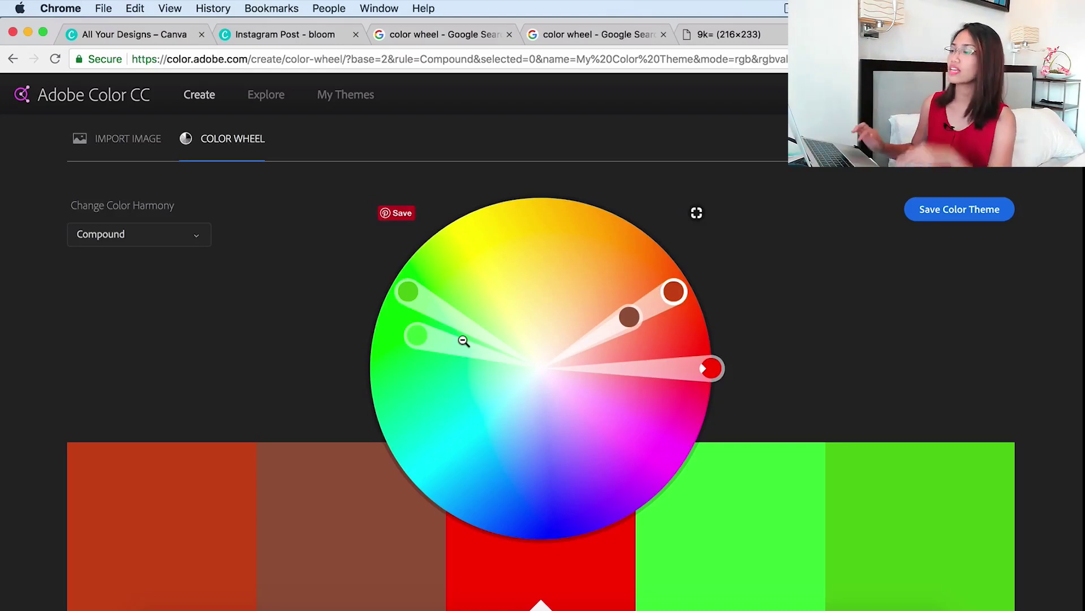
# Apply the Shades harmony to get a palette of red shades
pyautogui.click(171, 239)
pyautogui.click(126, 382)
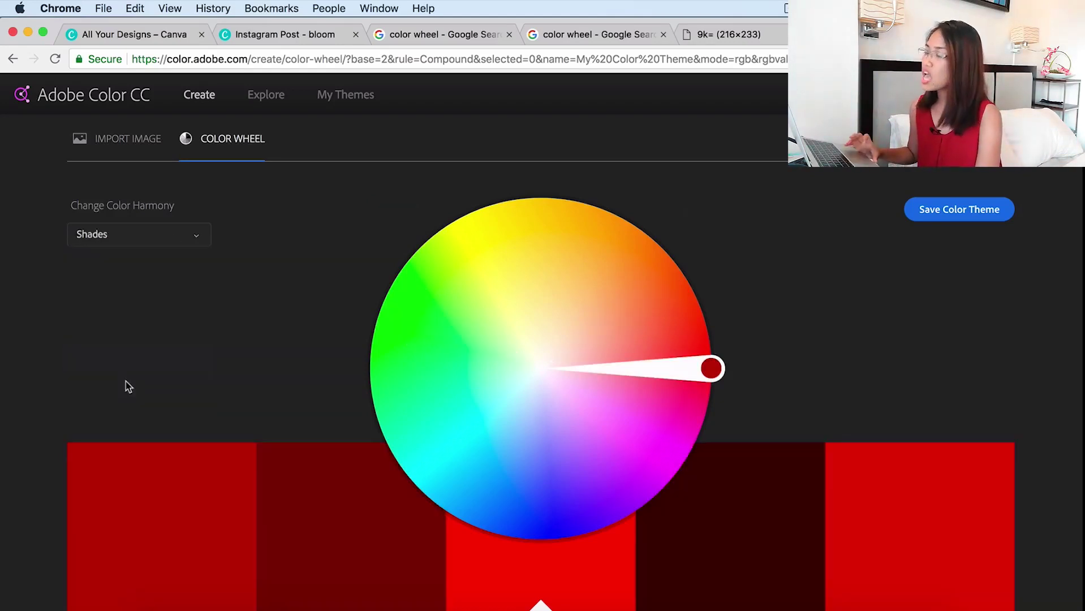
pyautogui.scroll(-2, 839, 381)
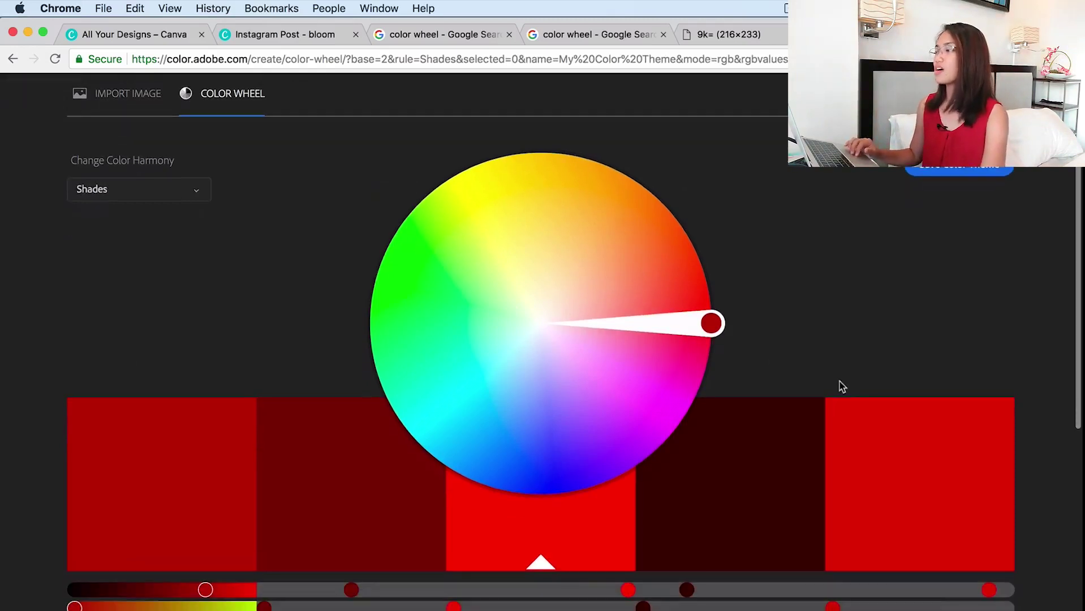
pyautogui.scroll(-1, 807, 349)
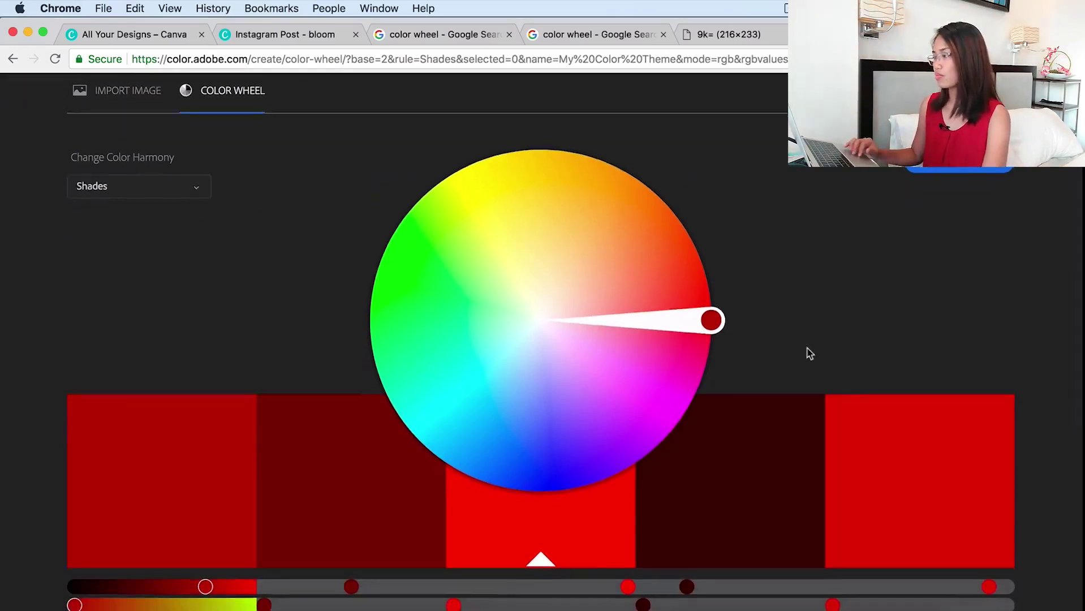
pyautogui.scroll(-3, 808, 352)
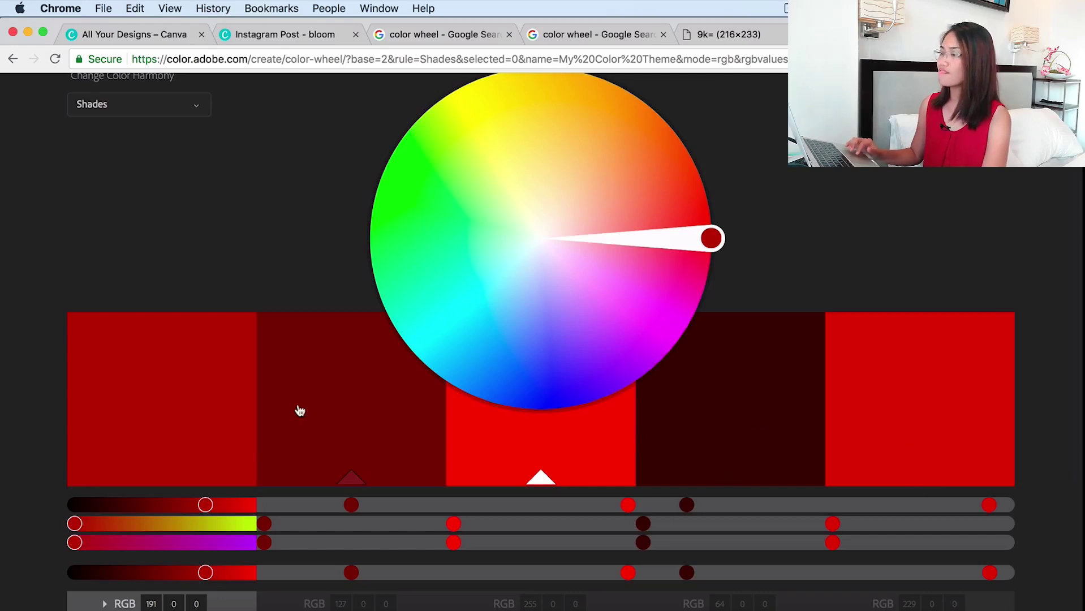
pyautogui.scroll(5, 300, 411)
# Set the harmony rule to Custom, keeping the five red shades from BF0000 to E50000
pyautogui.click(150, 234)
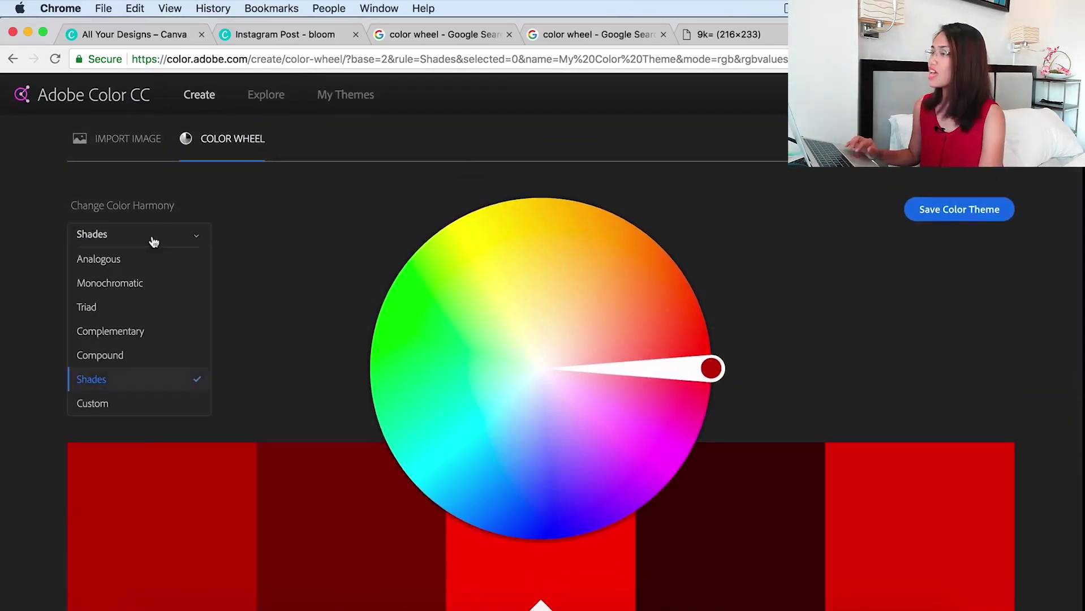
pyautogui.click(169, 409)
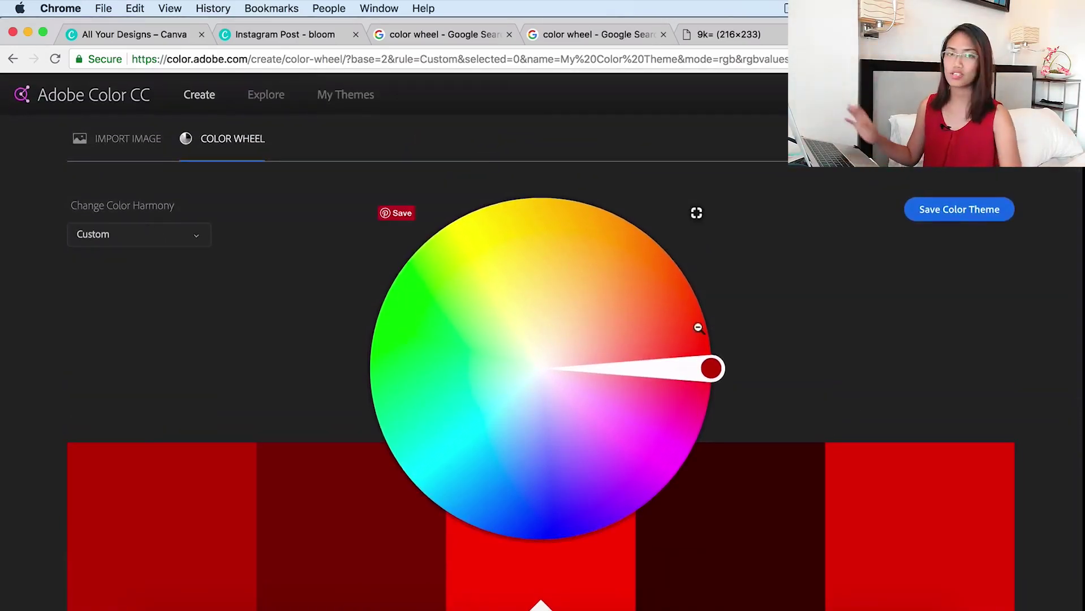
pyautogui.scroll(-3, 698, 328)
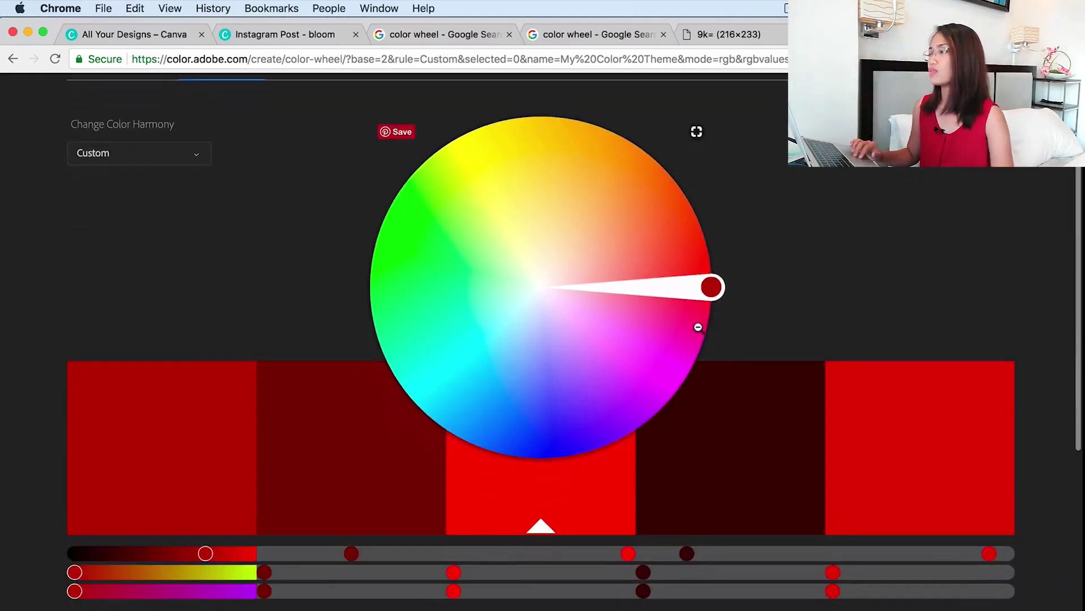
pyautogui.scroll(3, 698, 328)
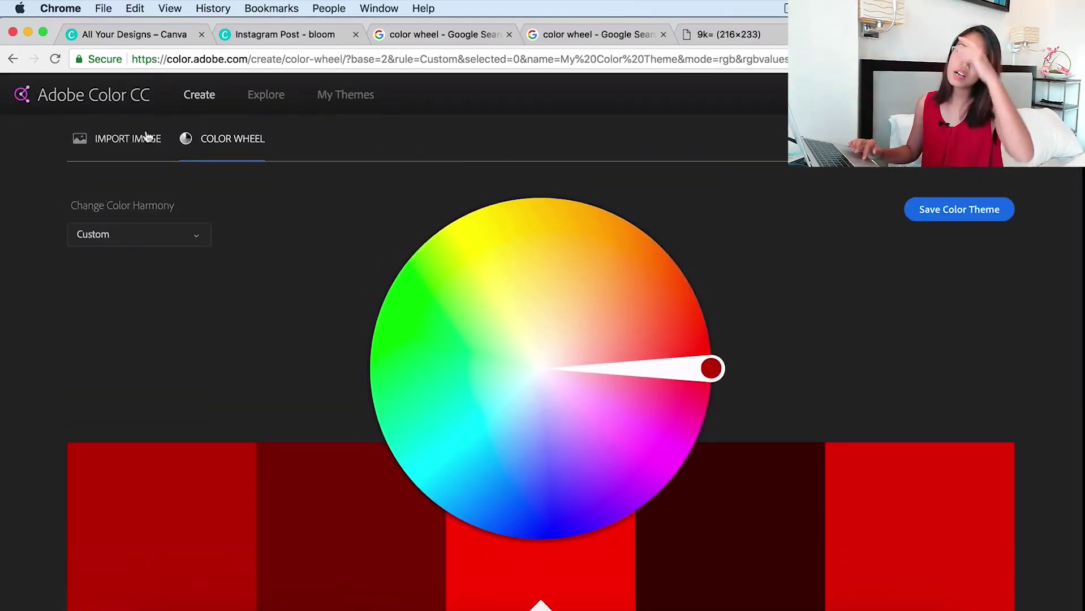
pyautogui.scroll(-10, 823, 278)
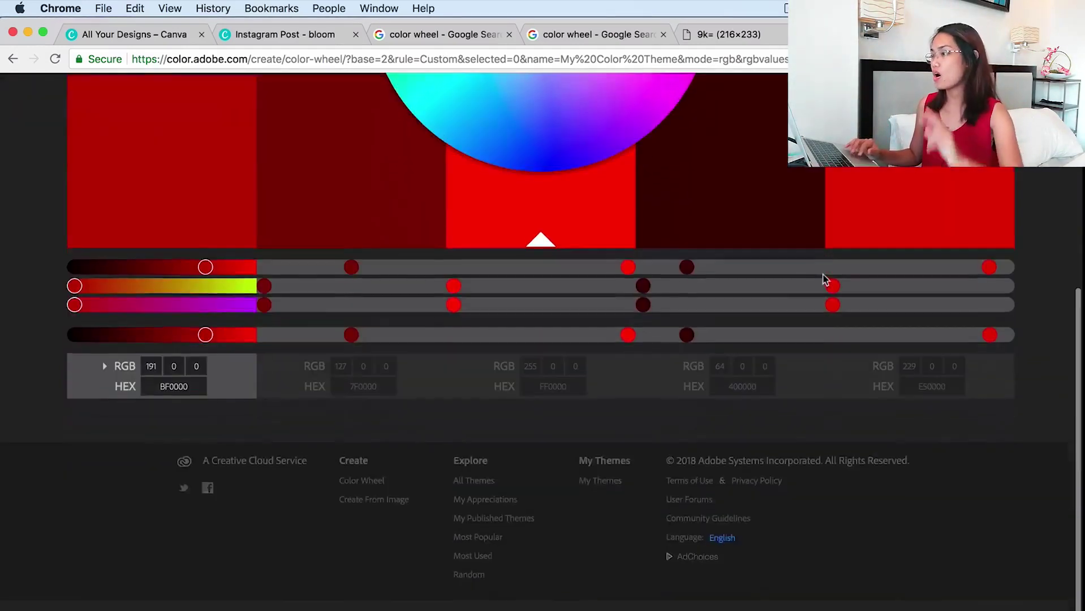
pyautogui.scroll(10, 823, 279)
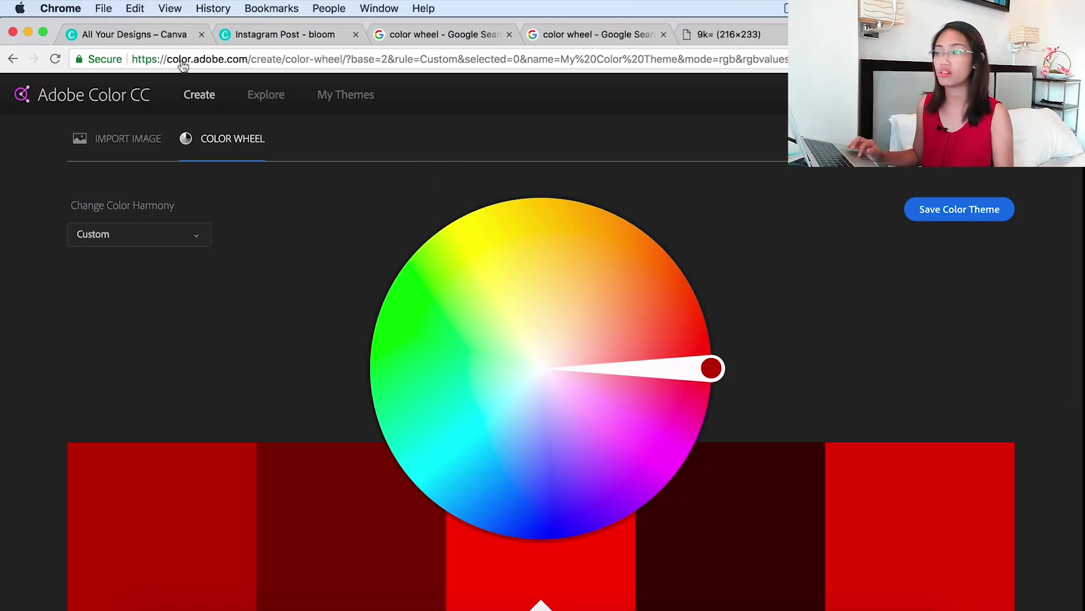
# Replace the color wheel query with a 'font pairs' image search
pyautogui.click(448, 39)
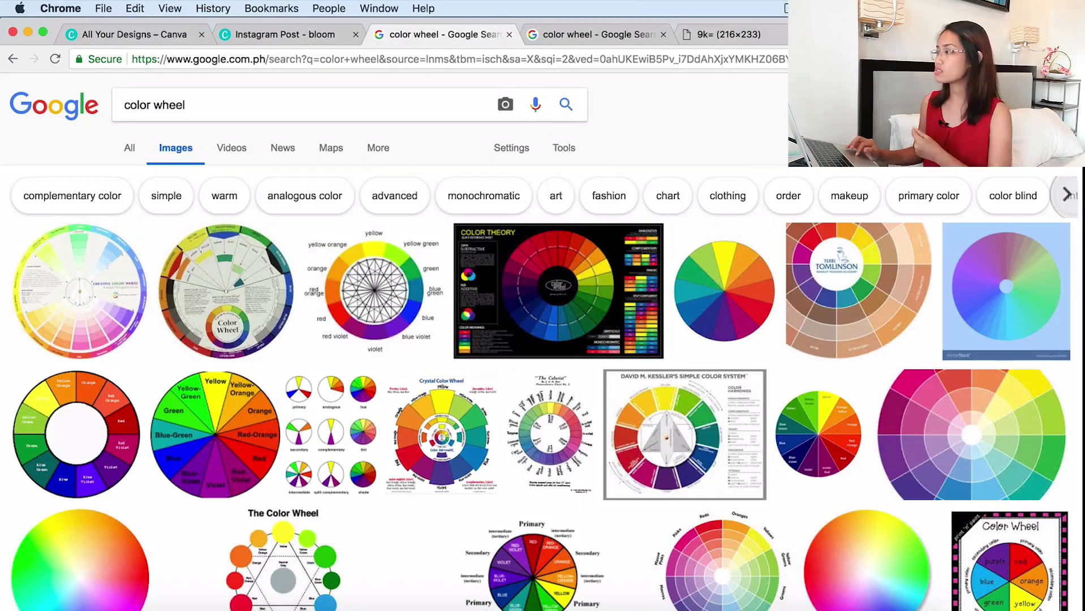
pyautogui.tripleClick(194, 106)
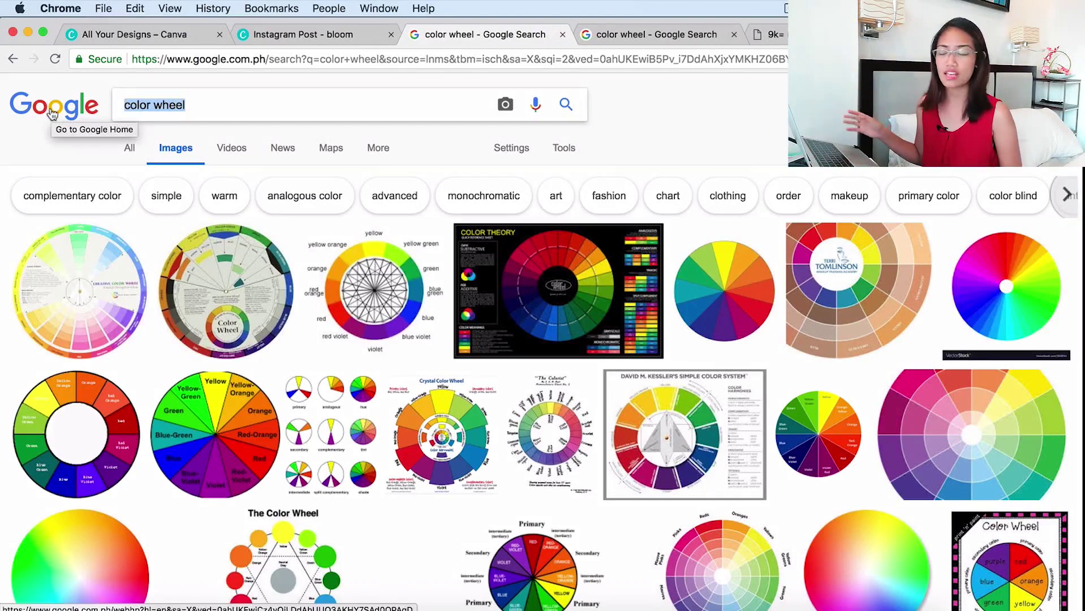
pyautogui.write('font pairs')
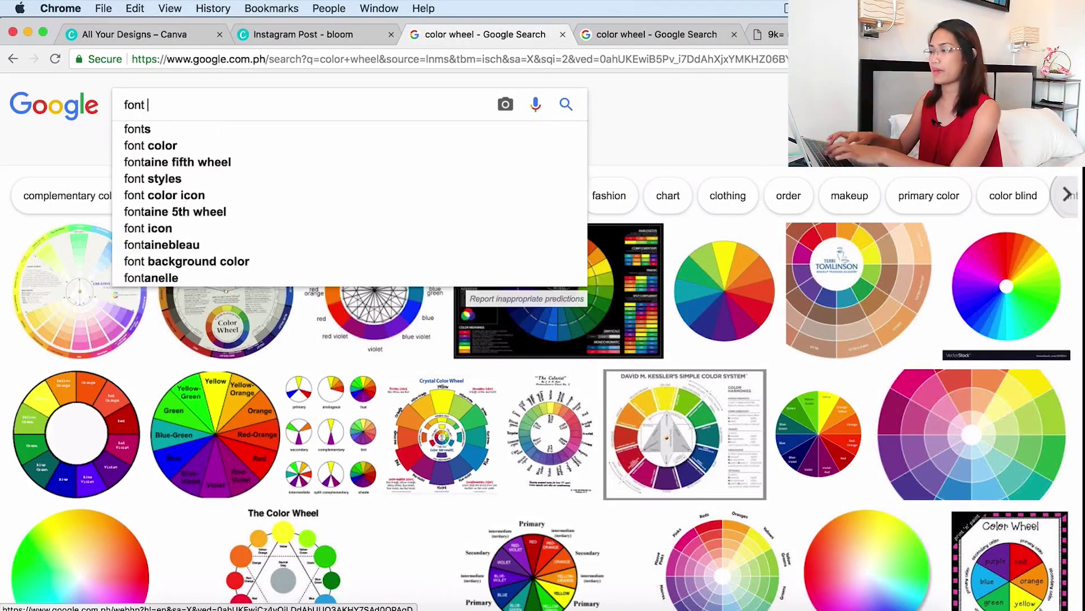
pyautogui.press('Return')
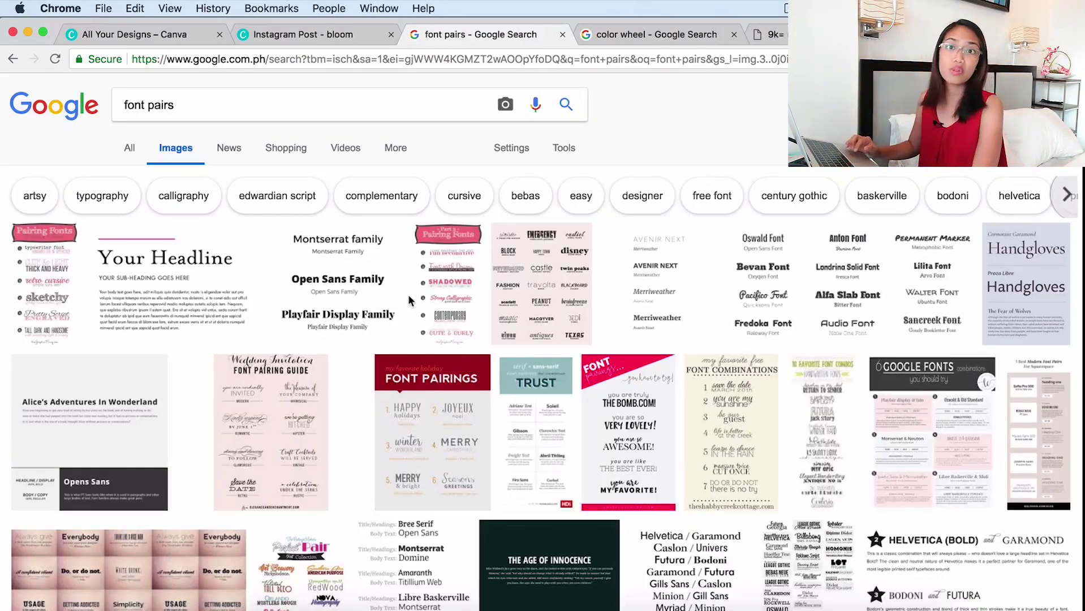
# Enlarge the holiday Font Pairings chart listing Oswald & Lora
pyautogui.scroll(-5, 456, 171)
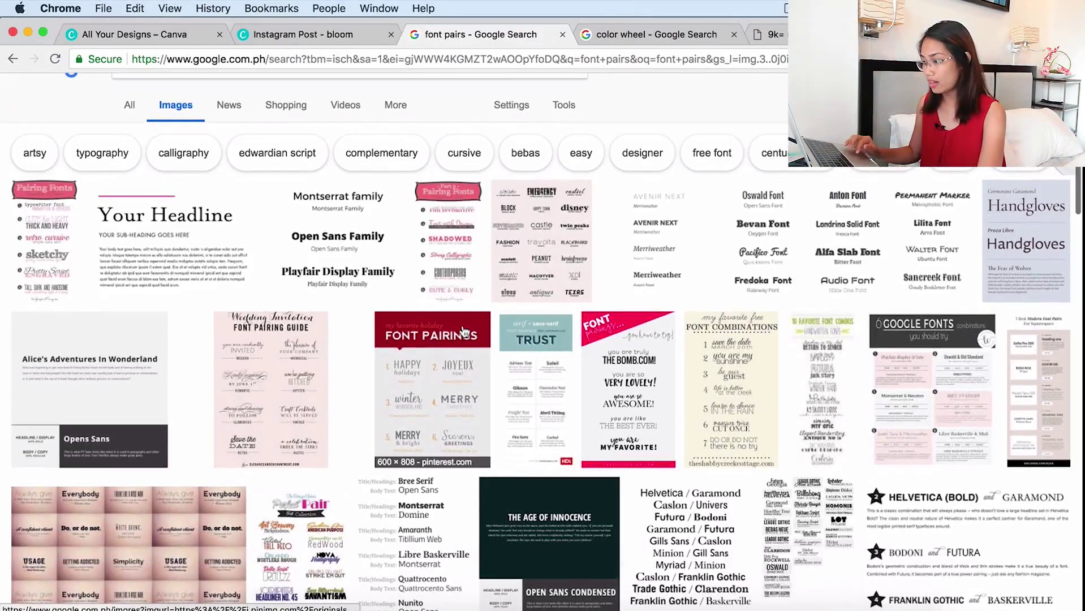
pyautogui.click(456, 170)
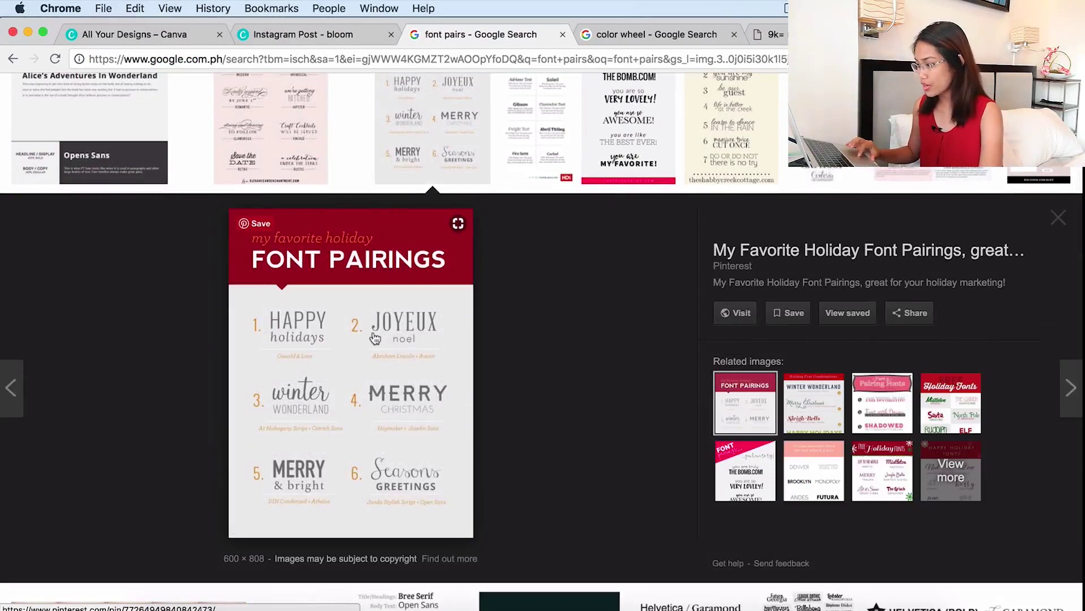
pyautogui.scroll(-1, 375, 339)
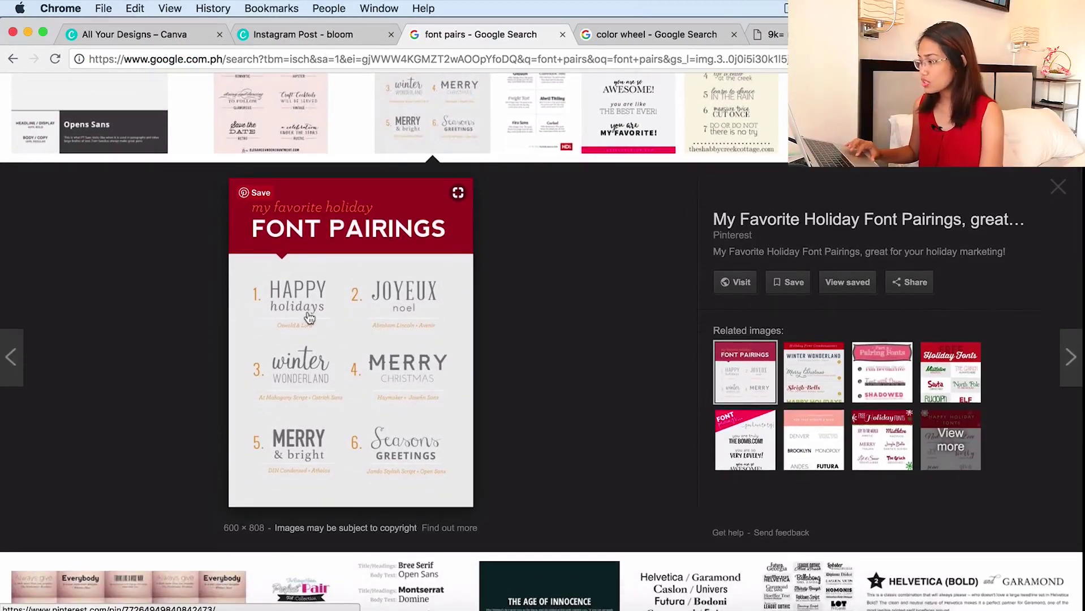
pyautogui.scroll(3, 314, 330)
pyautogui.scroll(3, 314, 330)
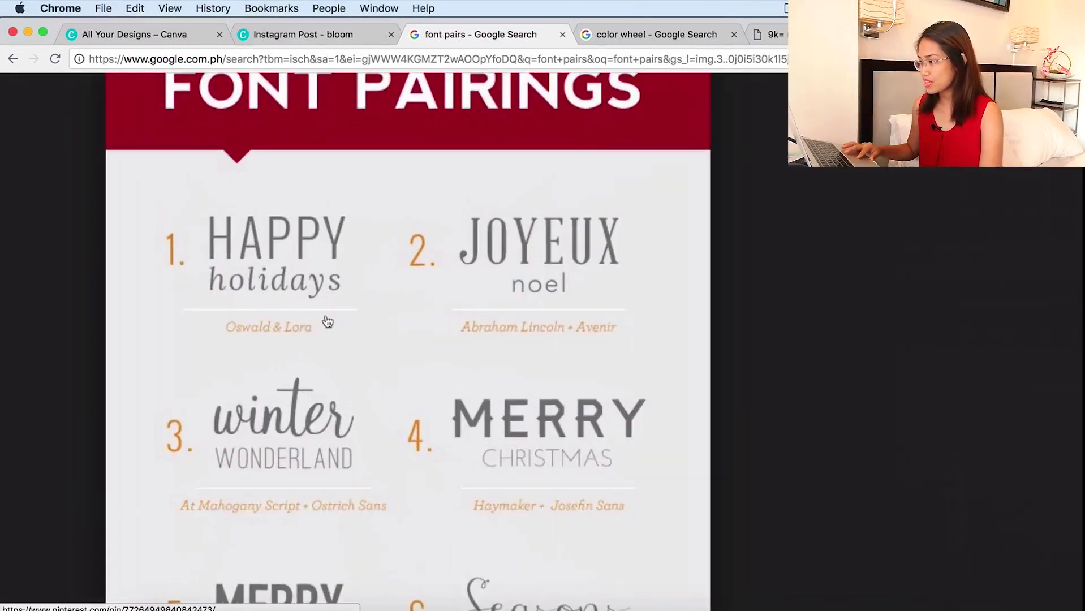